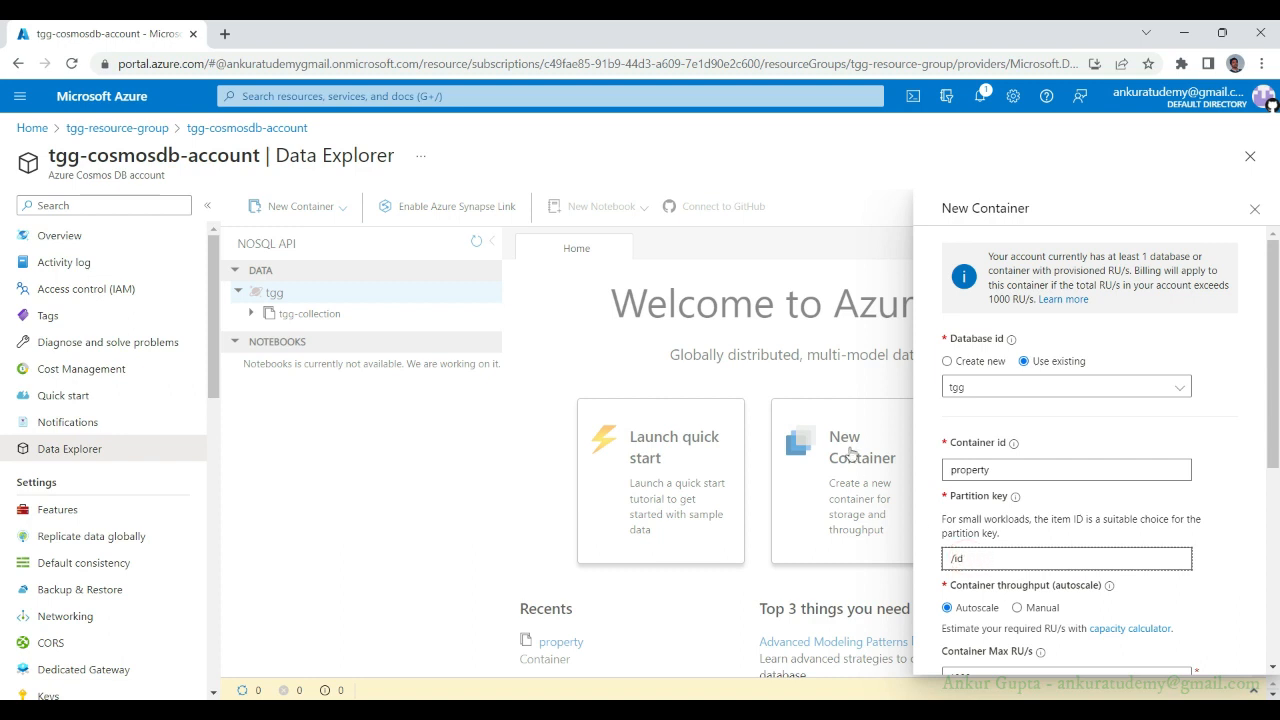
Step: Switch to Visual Studio Code and examine the fields and geo_local_area properties of the first record in property-addresses-downtown.json
{"action": "left_click", "coordinate": [881, 456]}
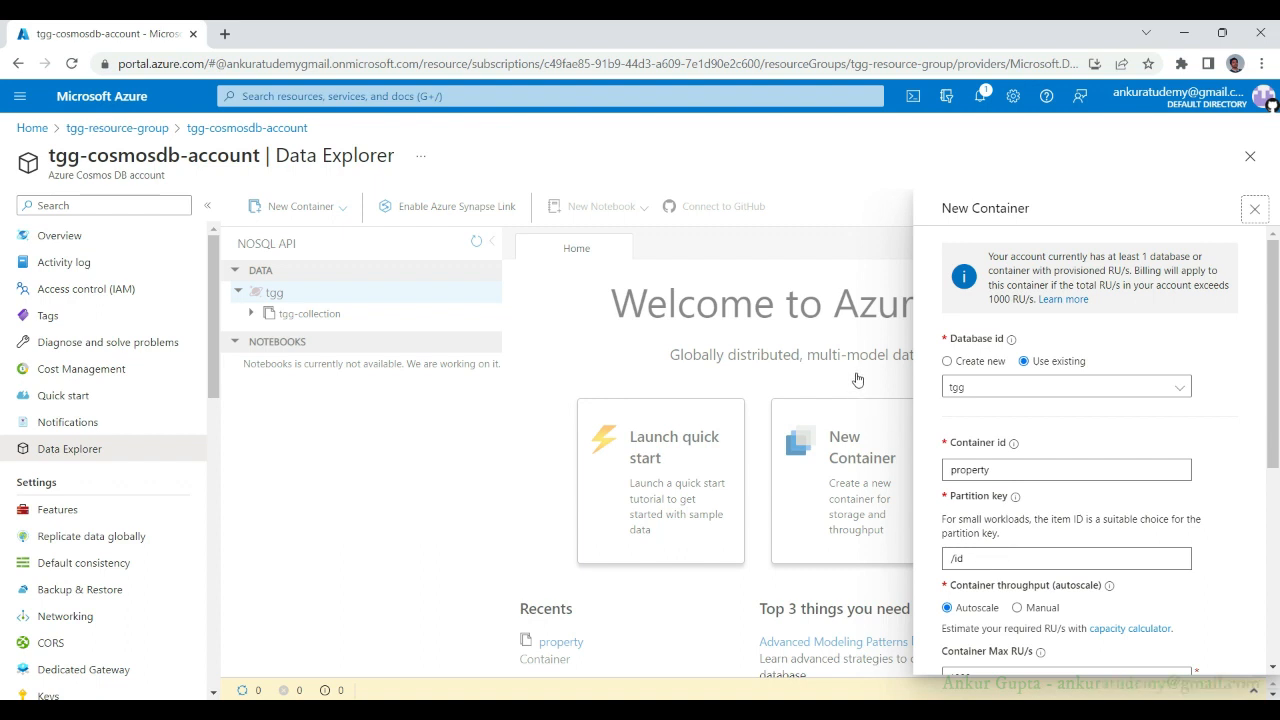
{"action": "key", "text": "alt+Tab"}
{"action": "key", "text": "alt+Tab"}
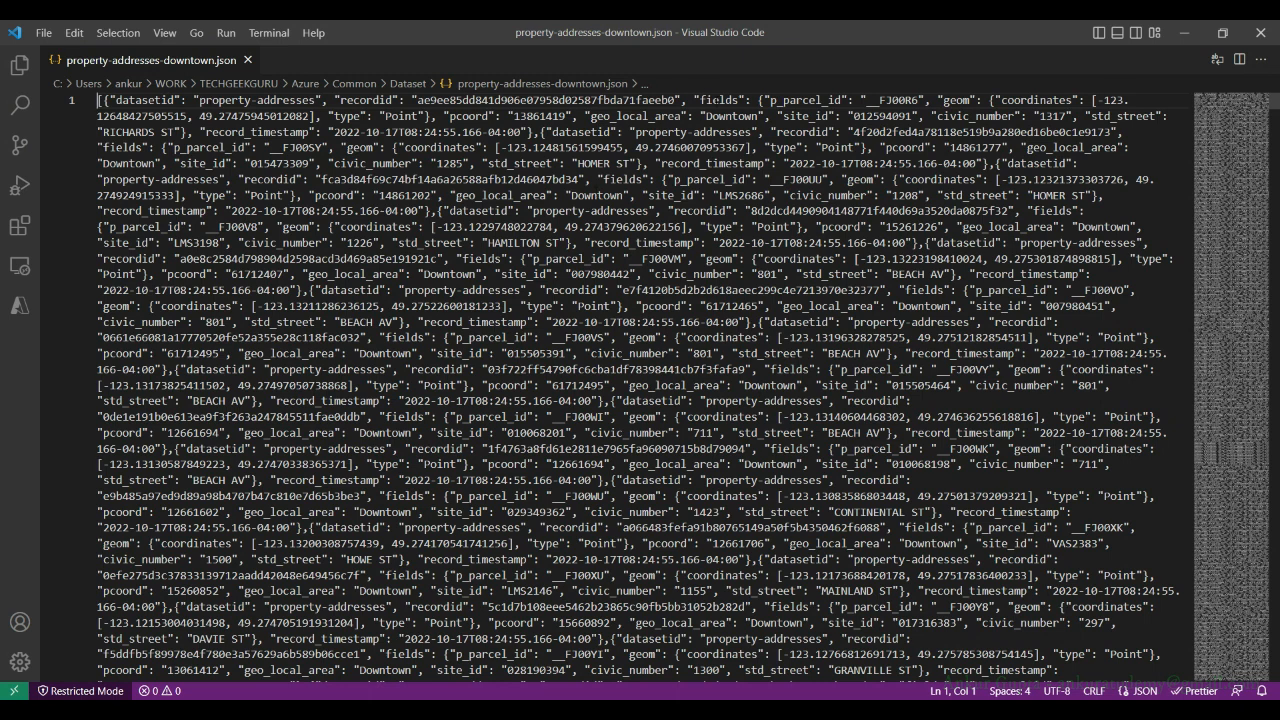
{"action": "double_click", "coordinate": [718, 100]}
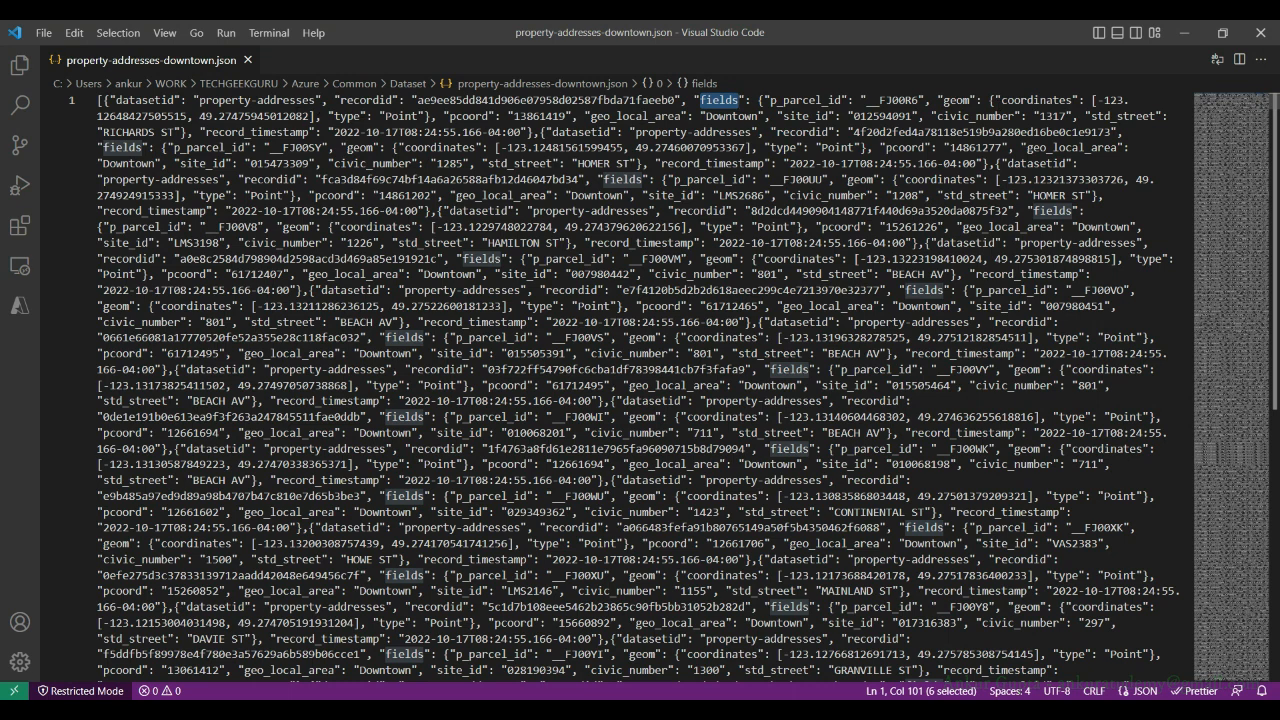
{"action": "double_click", "coordinate": [600, 116]}
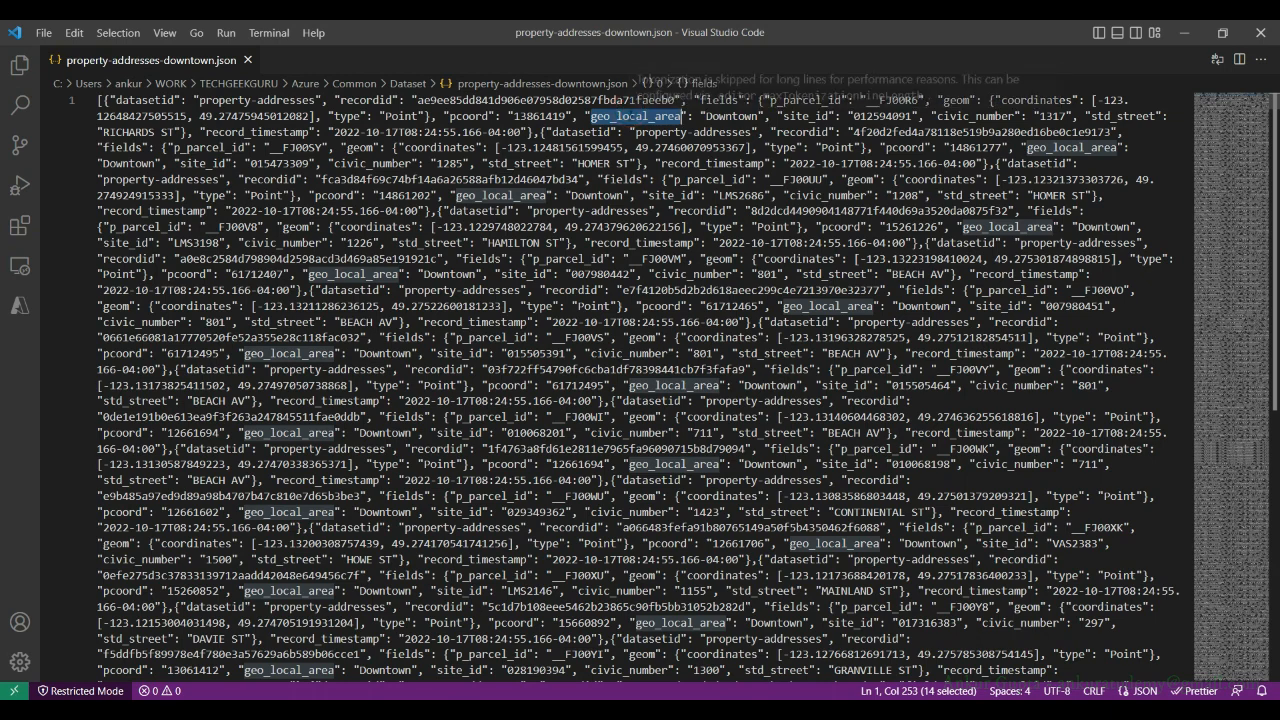
Step: Switch back to the Azure portal, set the new container's partition key to /fields/geo_local_area, and check the partition key help
{"action": "key", "text": "alt+Tab"}
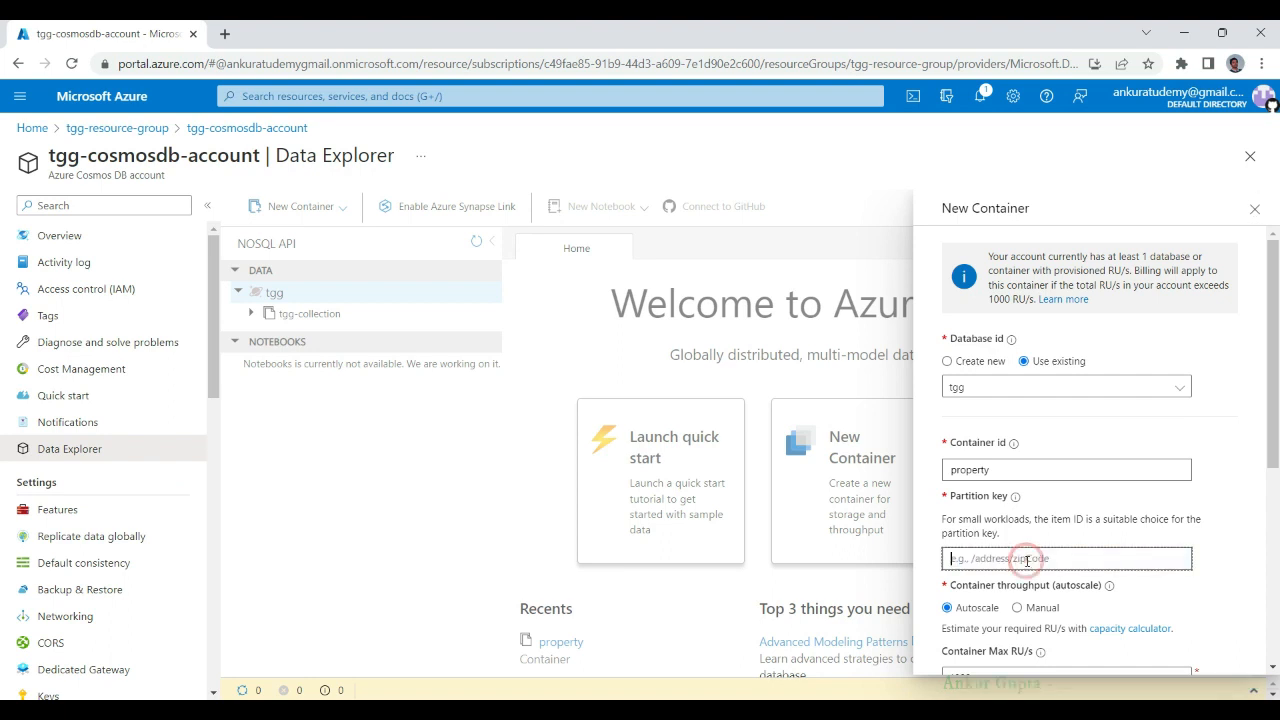
{"action": "type", "text": "/fields/geo_local_area"}
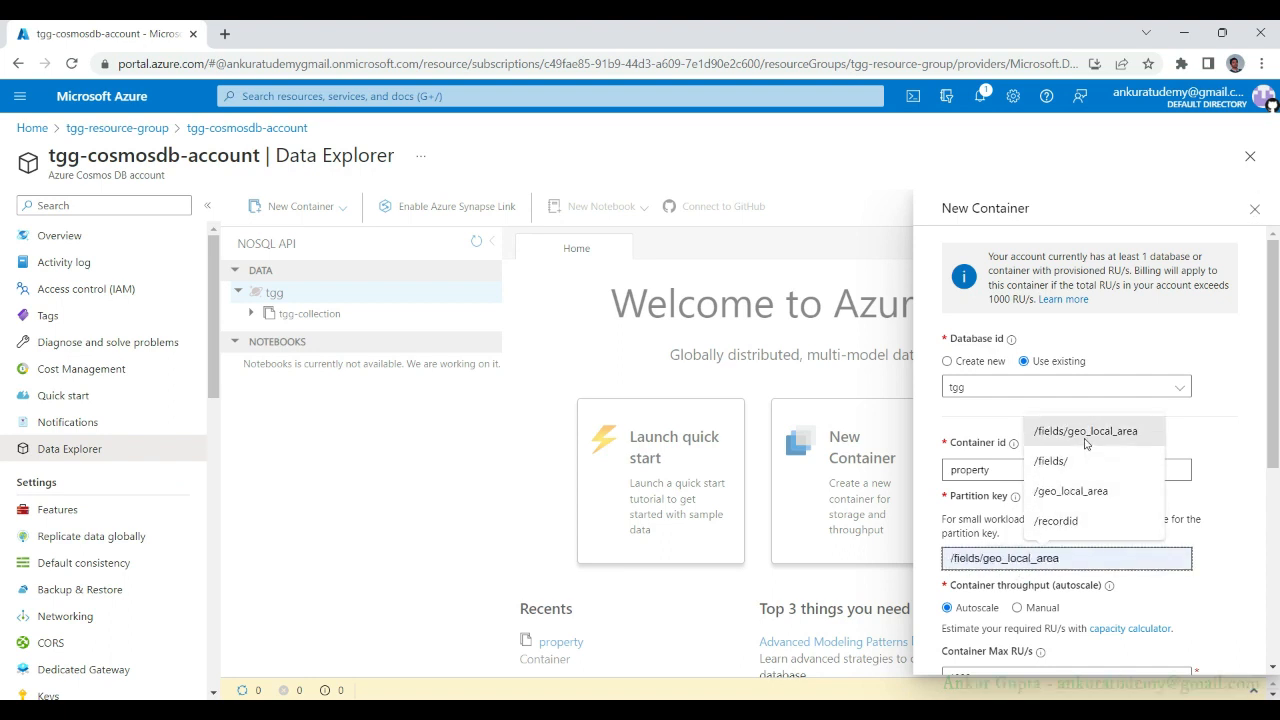
{"action": "left_click", "coordinate": [1084, 434]}
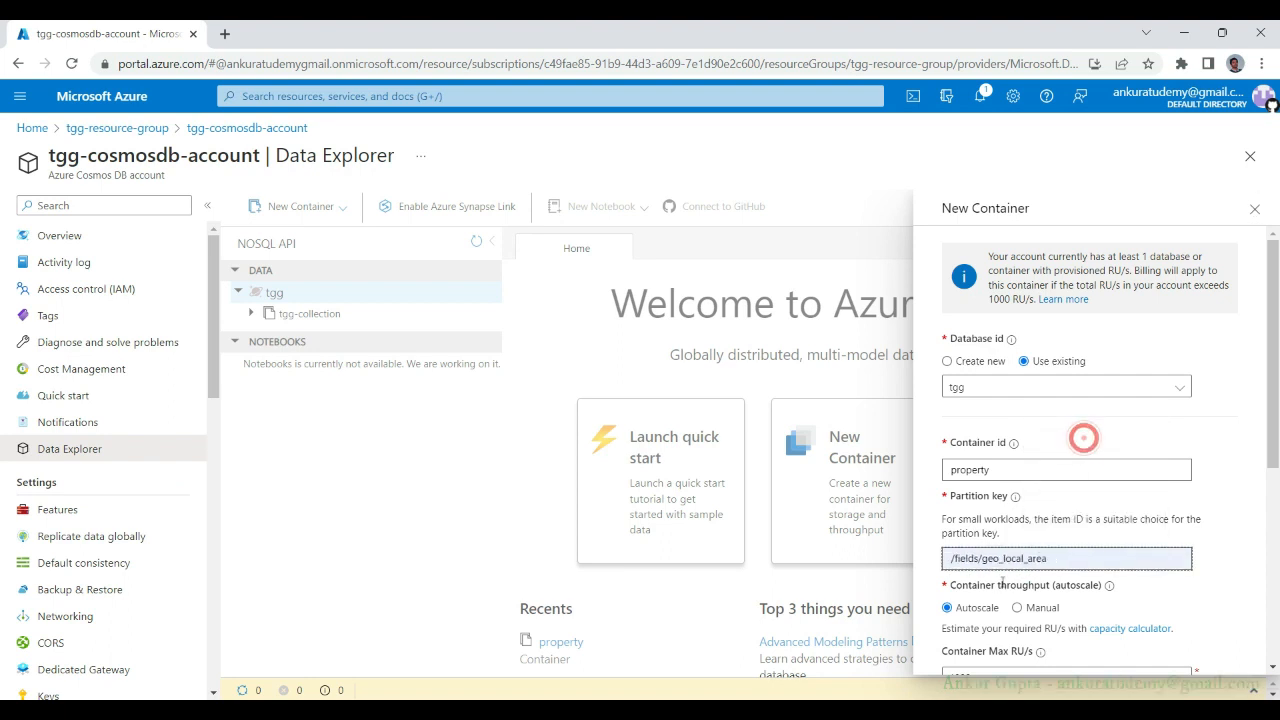
{"action": "left_click", "coordinate": [1052, 556]}
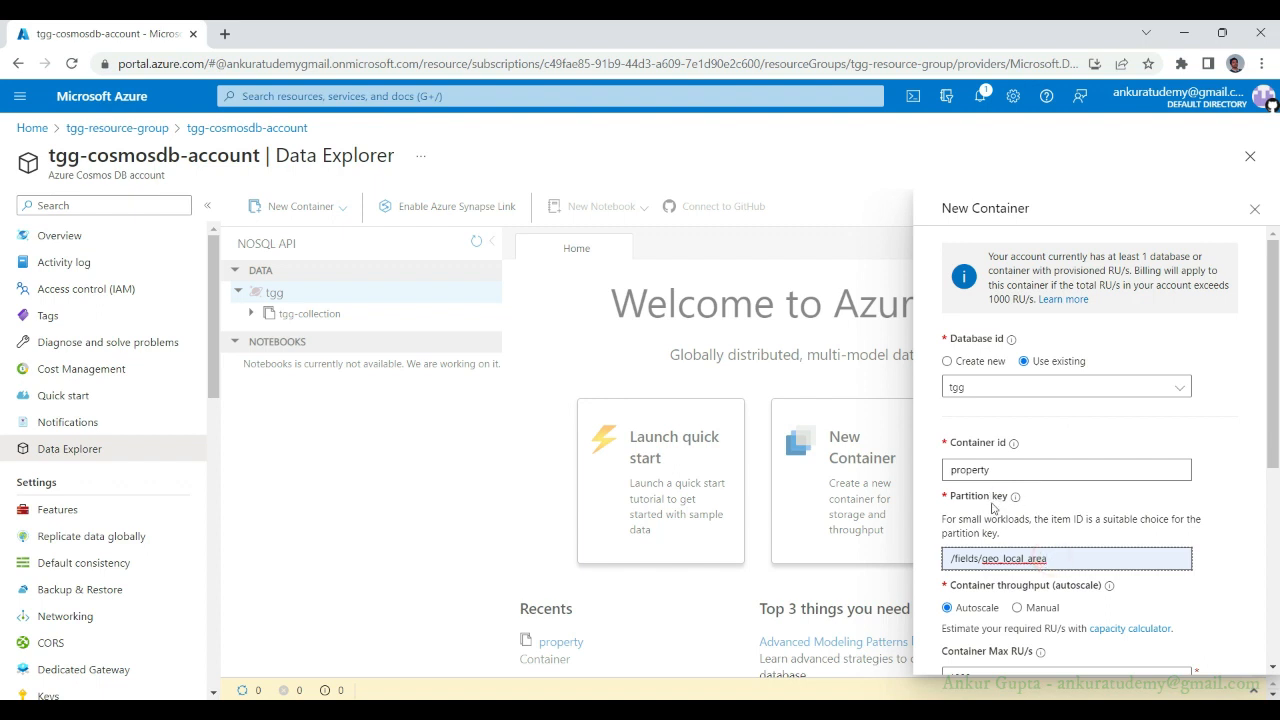
{"action": "mouse_move", "coordinate": [1015, 499]}
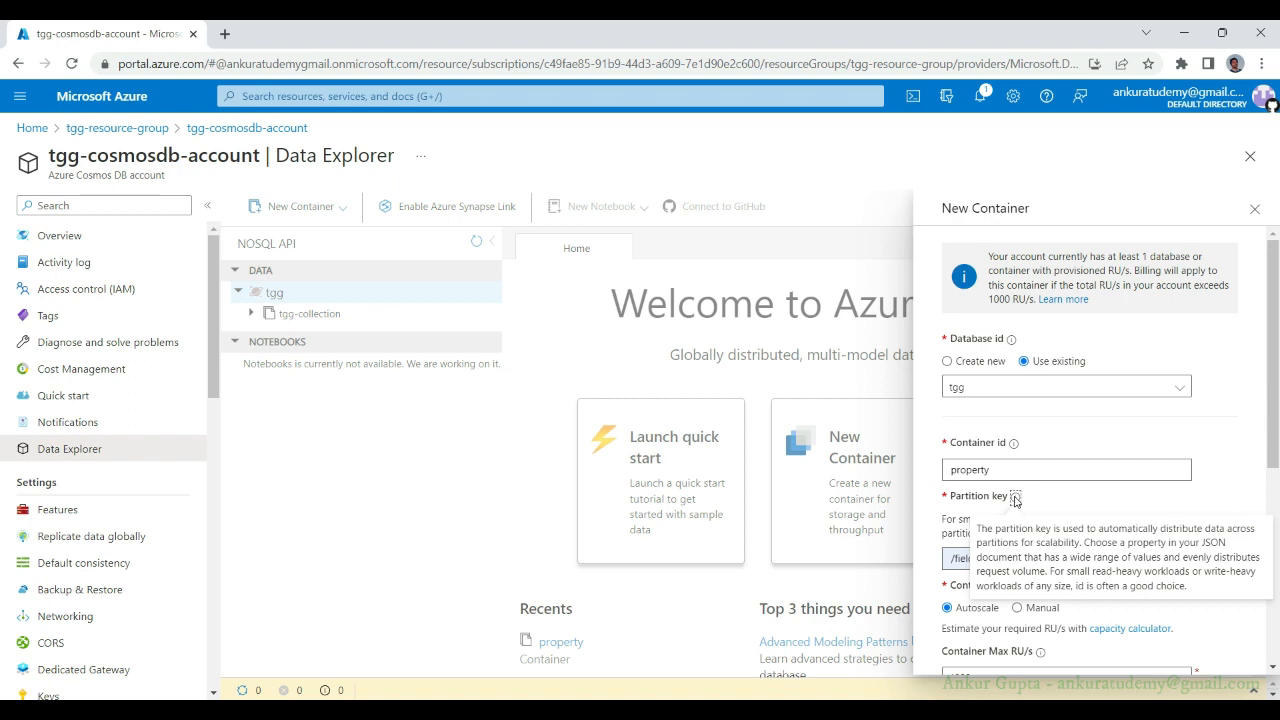
{"action": "left_click", "coordinate": [1015, 497]}
Step: Set the container throughput to Manual at 400 RU/s and create the property container in the tgg database
{"action": "scroll", "coordinate": [1015, 500], "scroll_direction": "down", "scroll_amount": 2}
{"action": "left_click", "coordinate": [1017, 429]}
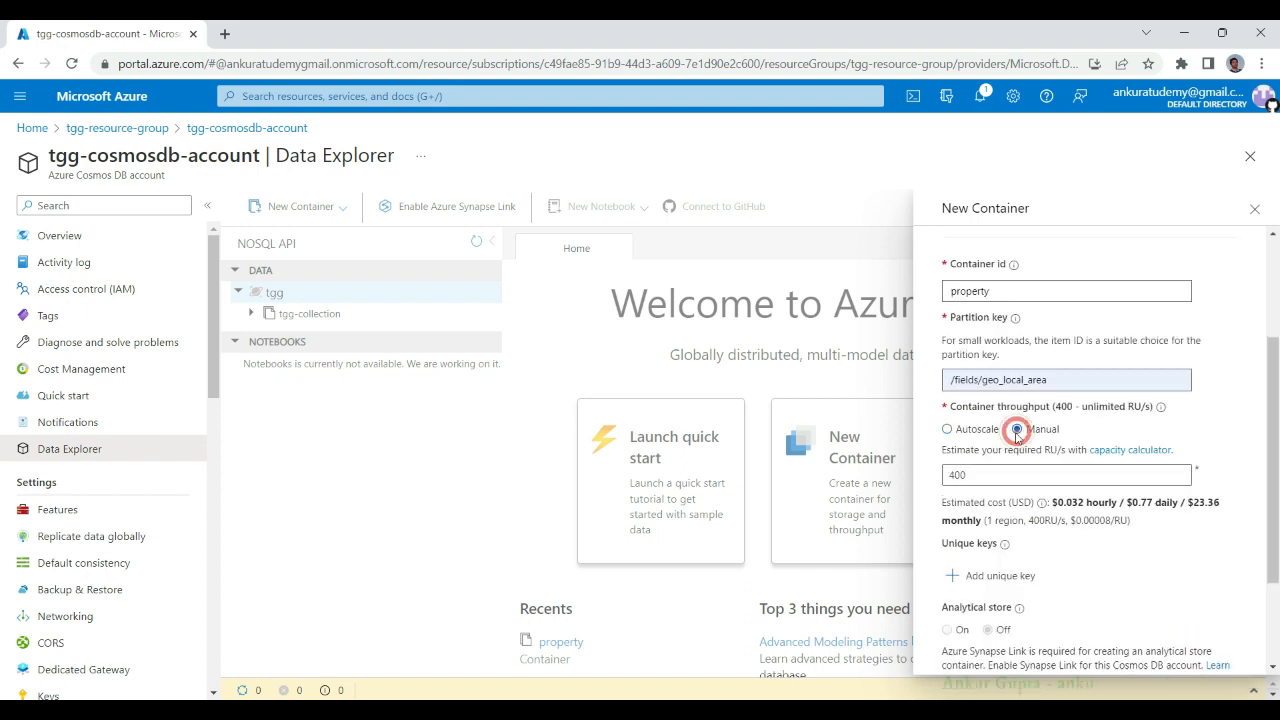
{"action": "left_click", "coordinate": [977, 471]}
{"action": "double_click", "coordinate": [977, 471]}
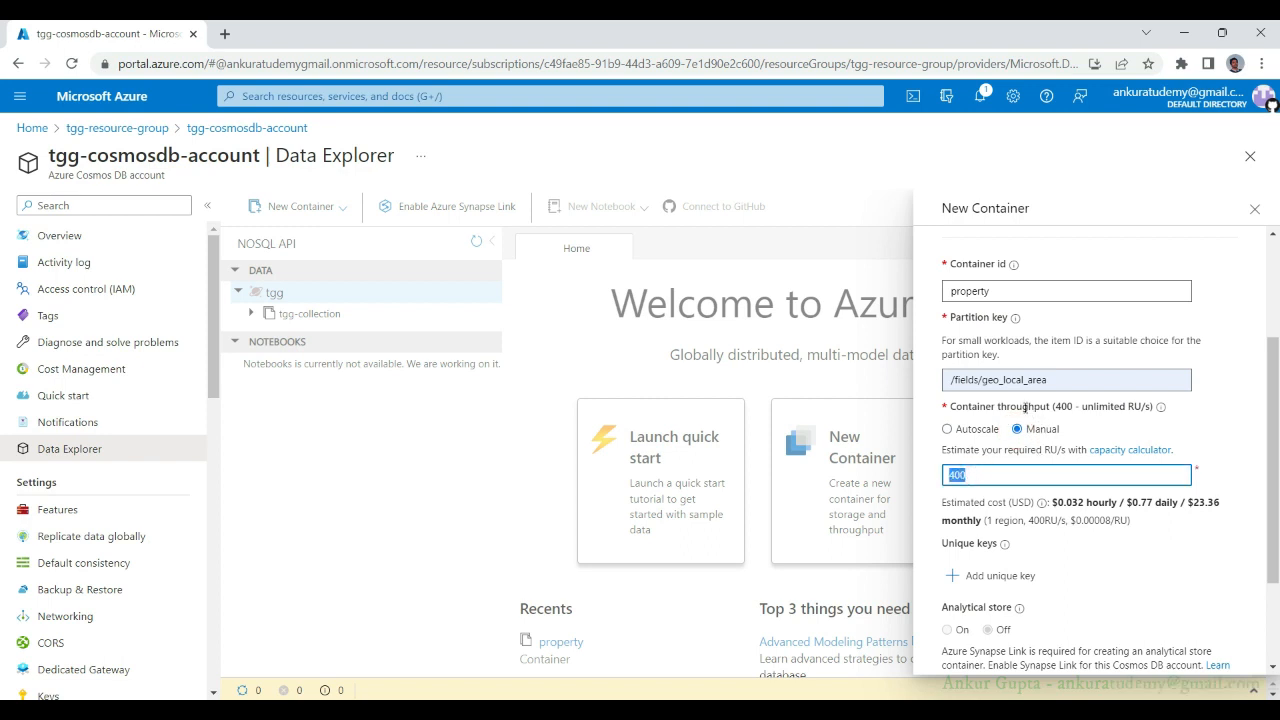
{"action": "scroll", "coordinate": [1055, 606], "scroll_direction": "down", "scroll_amount": 2}
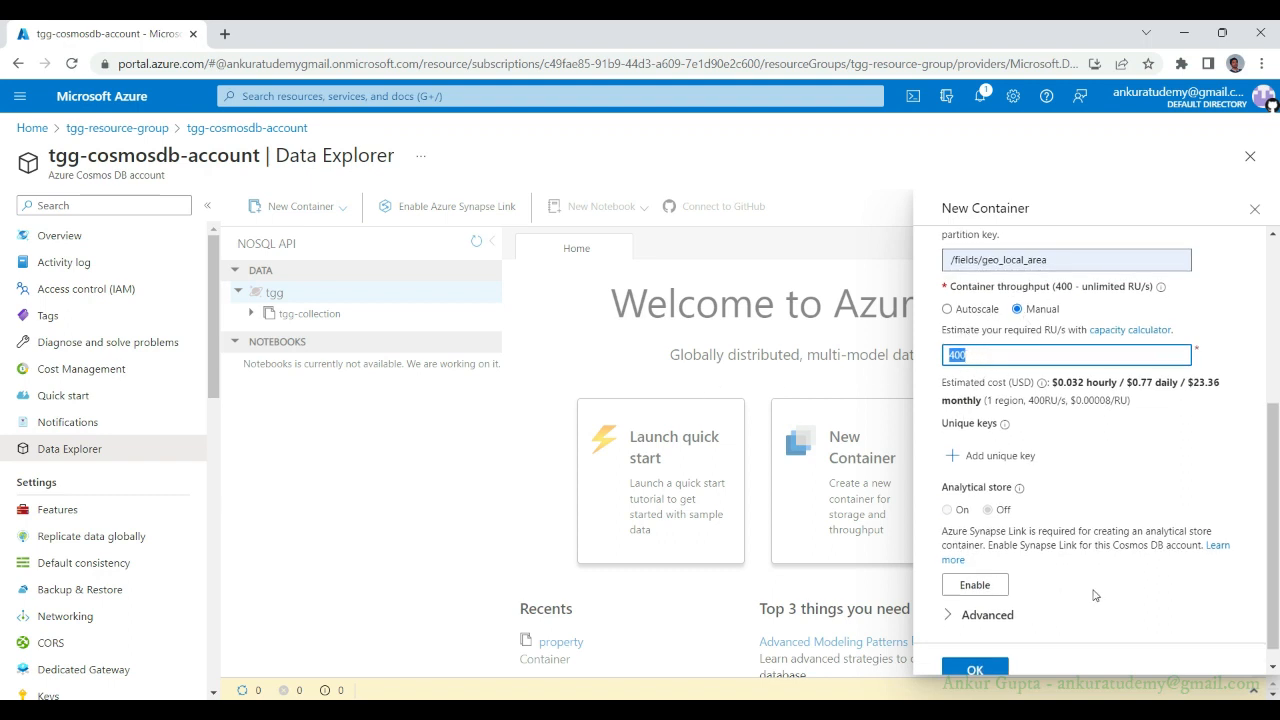
{"action": "scroll", "coordinate": [1101, 595], "scroll_direction": "down", "scroll_amount": 1}
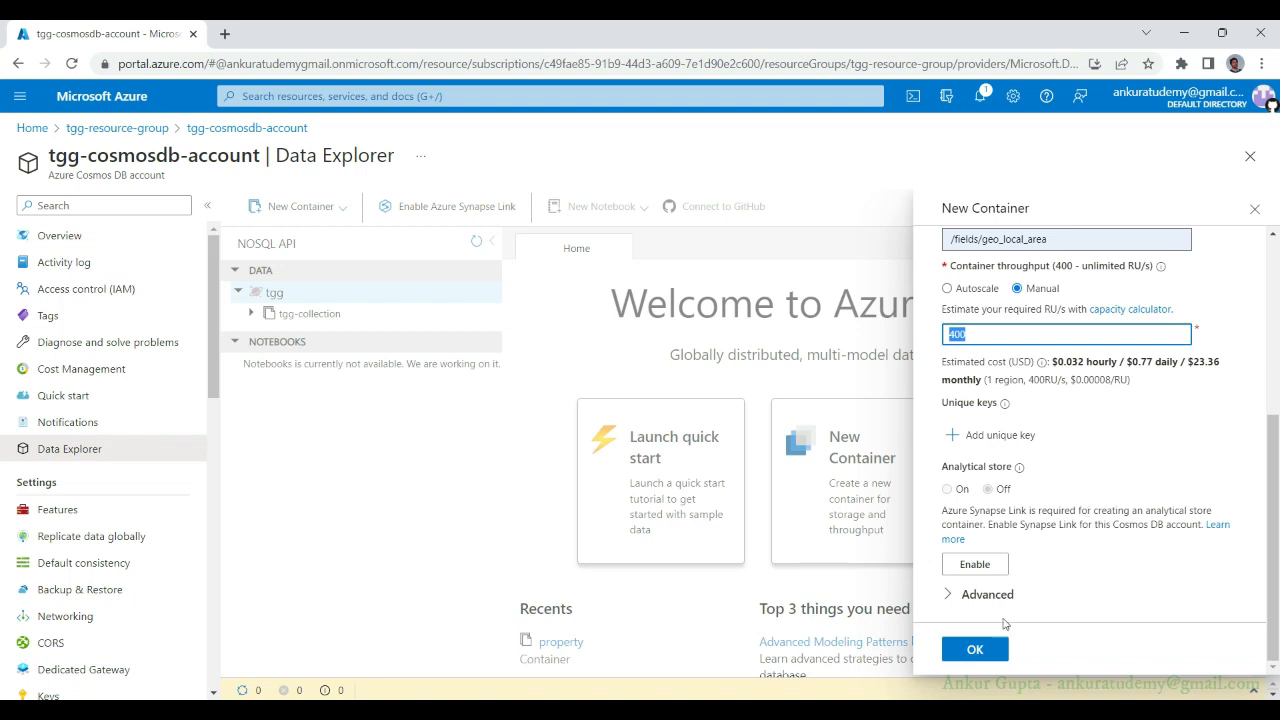
{"action": "left_click", "coordinate": [980, 650]}
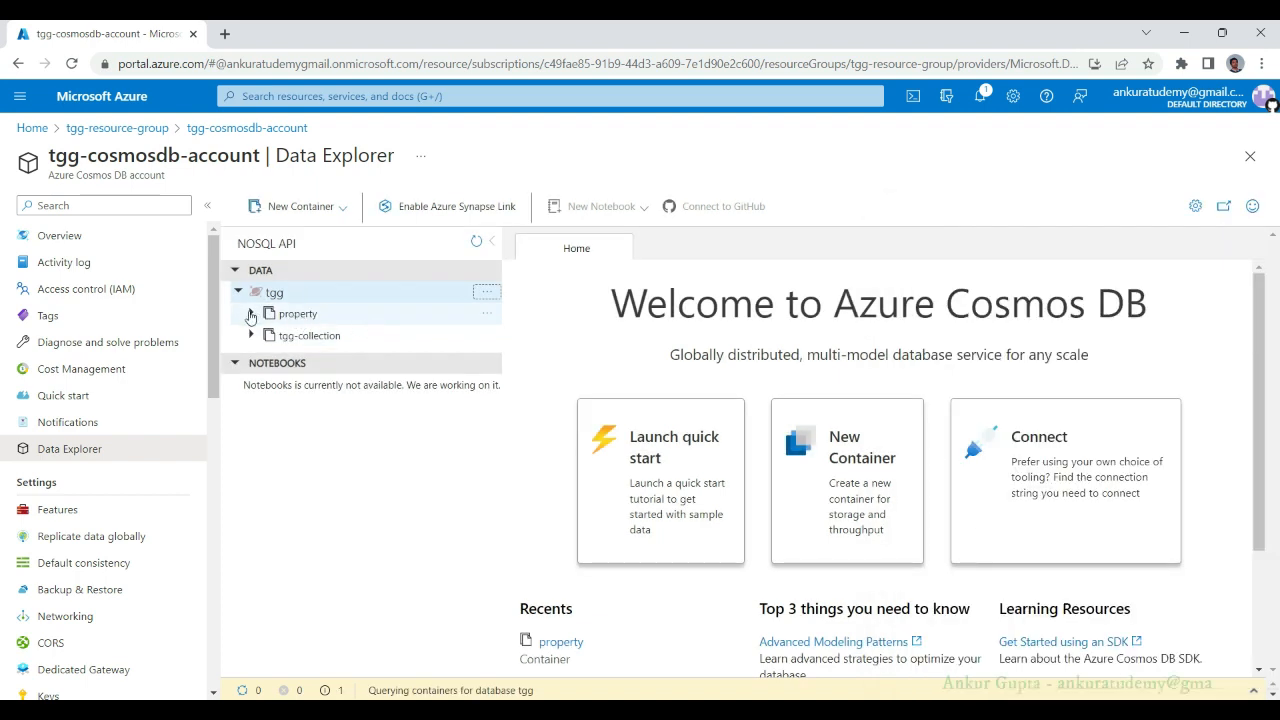
Step: Upload property-addresses-downtown.json into the property container's items and expand the notification log
{"action": "left_click", "coordinate": [251, 314]}
{"action": "left_click", "coordinate": [296, 336]}
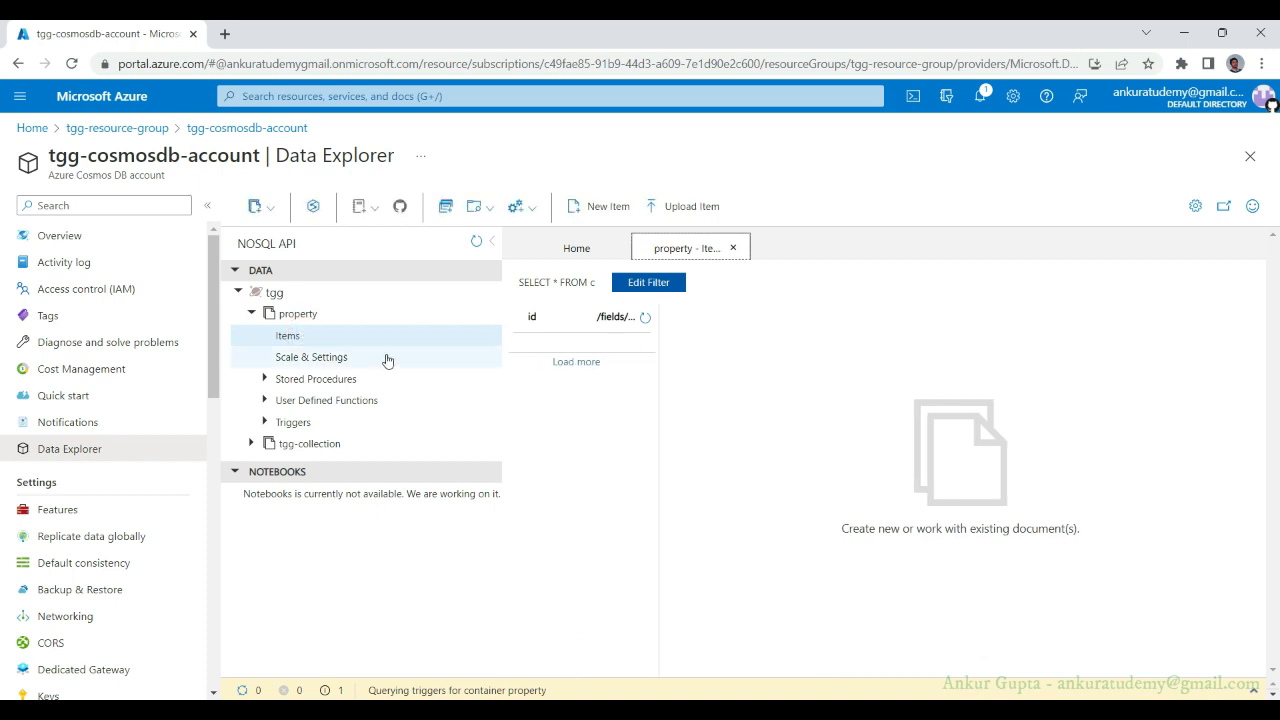
{"action": "left_click", "coordinate": [677, 212]}
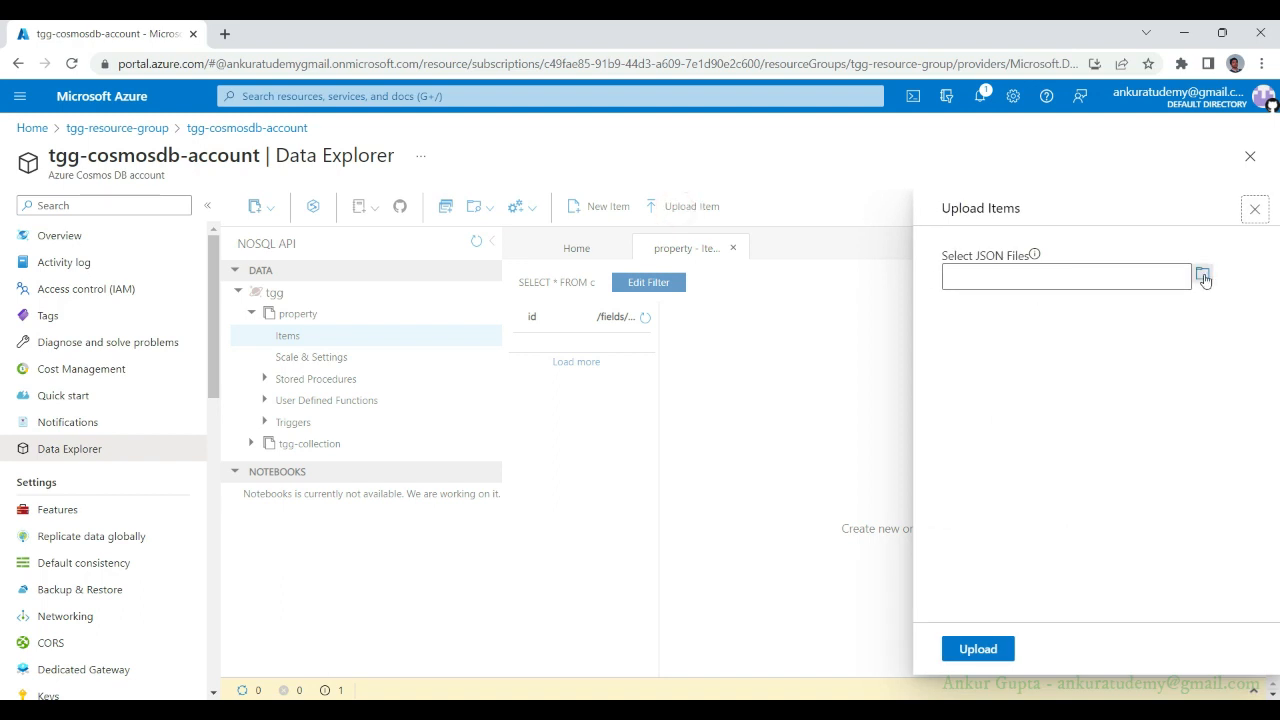
{"action": "left_click", "coordinate": [1203, 277]}
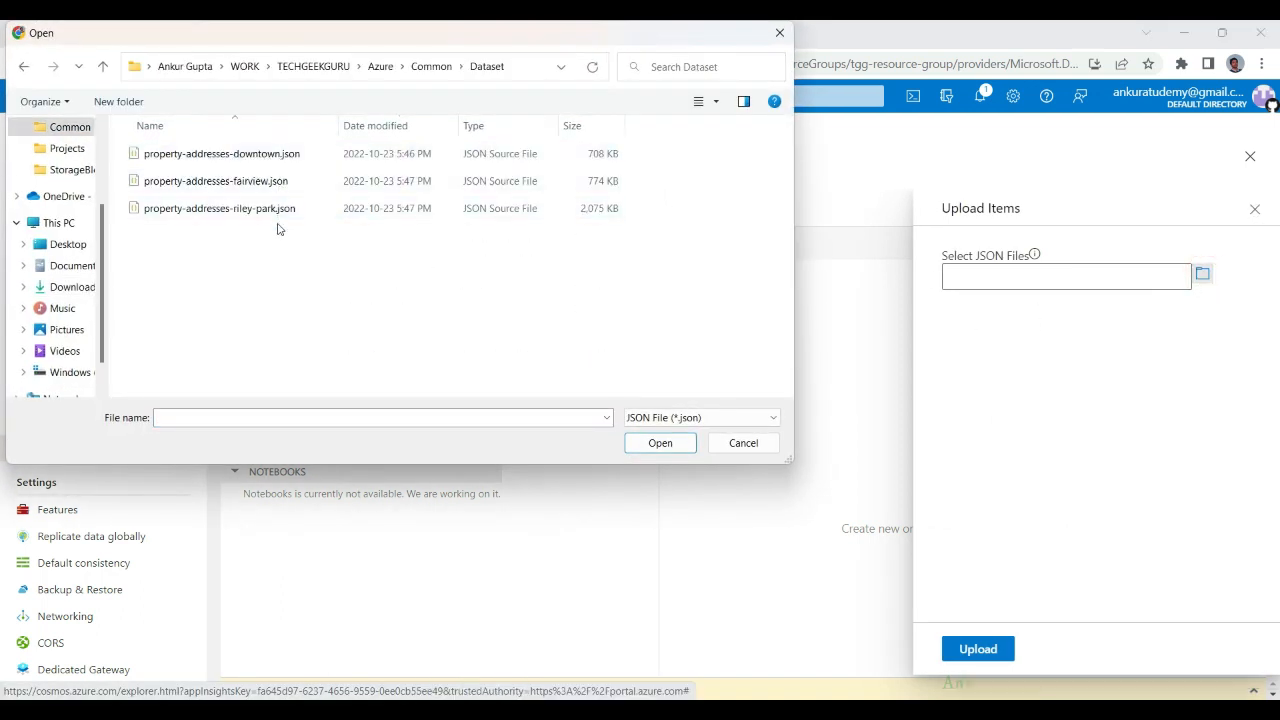
{"action": "left_click", "coordinate": [270, 158]}
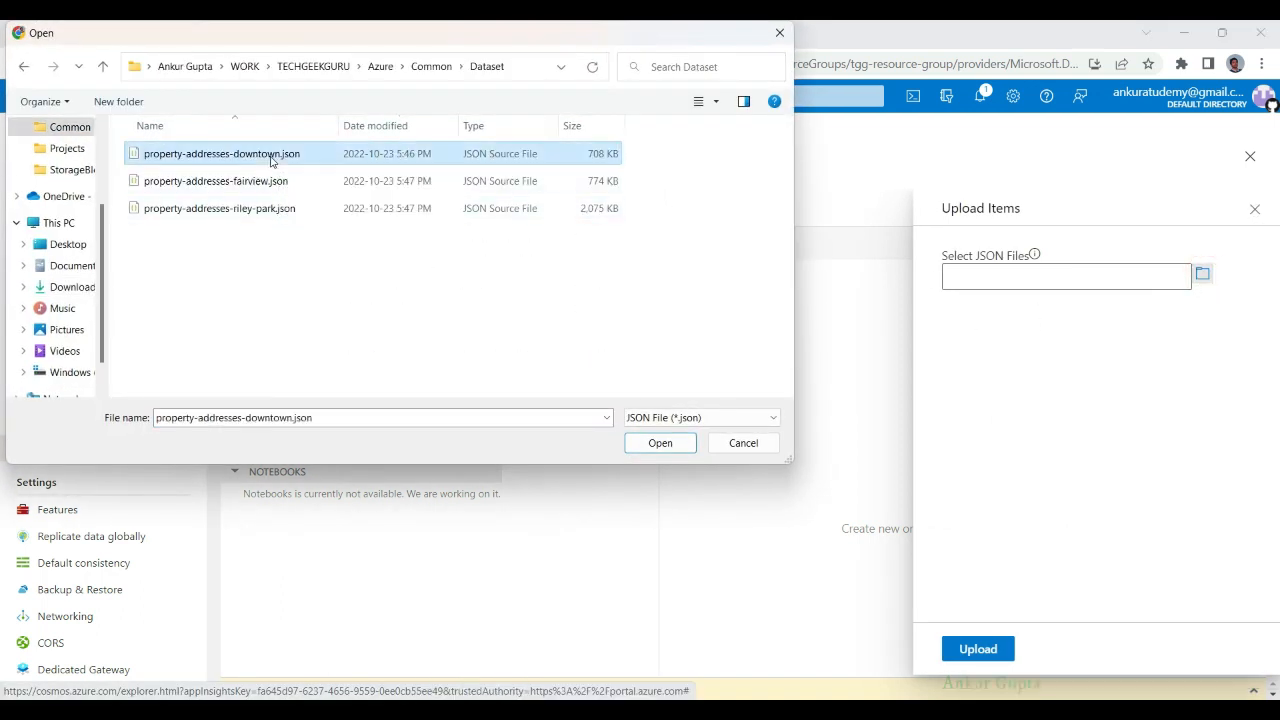
{"action": "left_click", "coordinate": [658, 444]}
{"action": "left_click", "coordinate": [993, 652]}
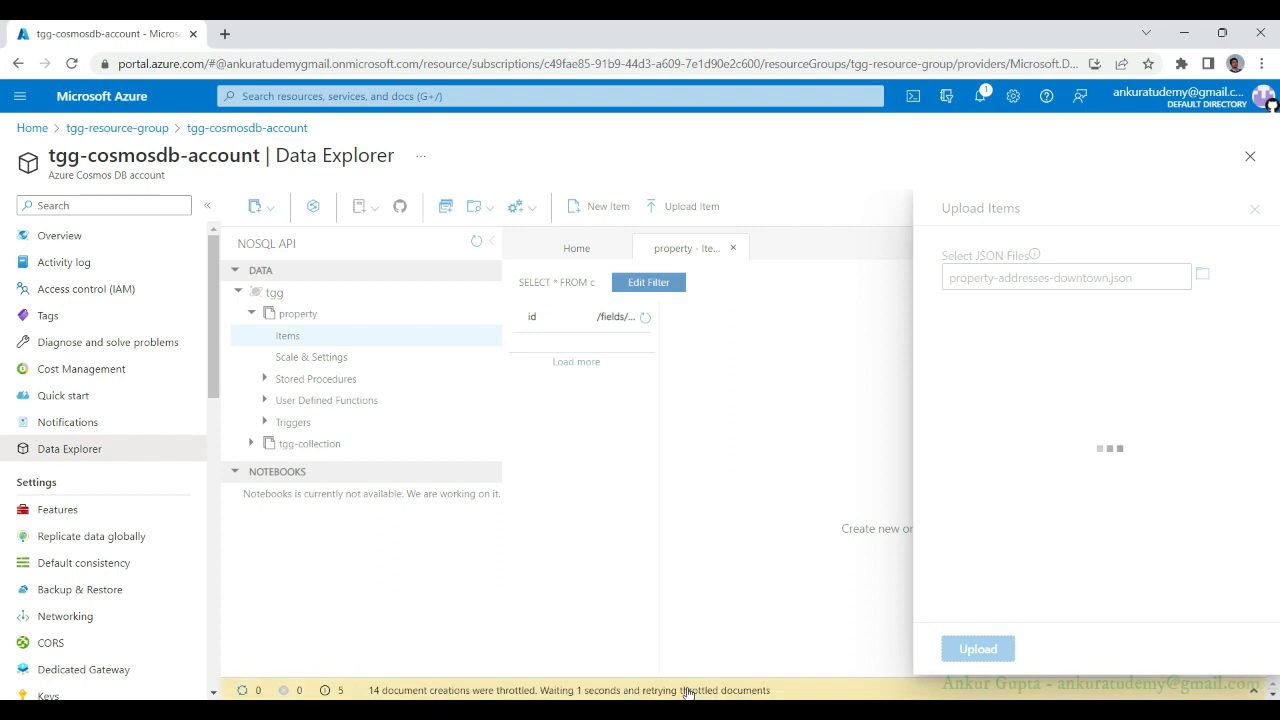
{"action": "left_click", "coordinate": [688, 690]}
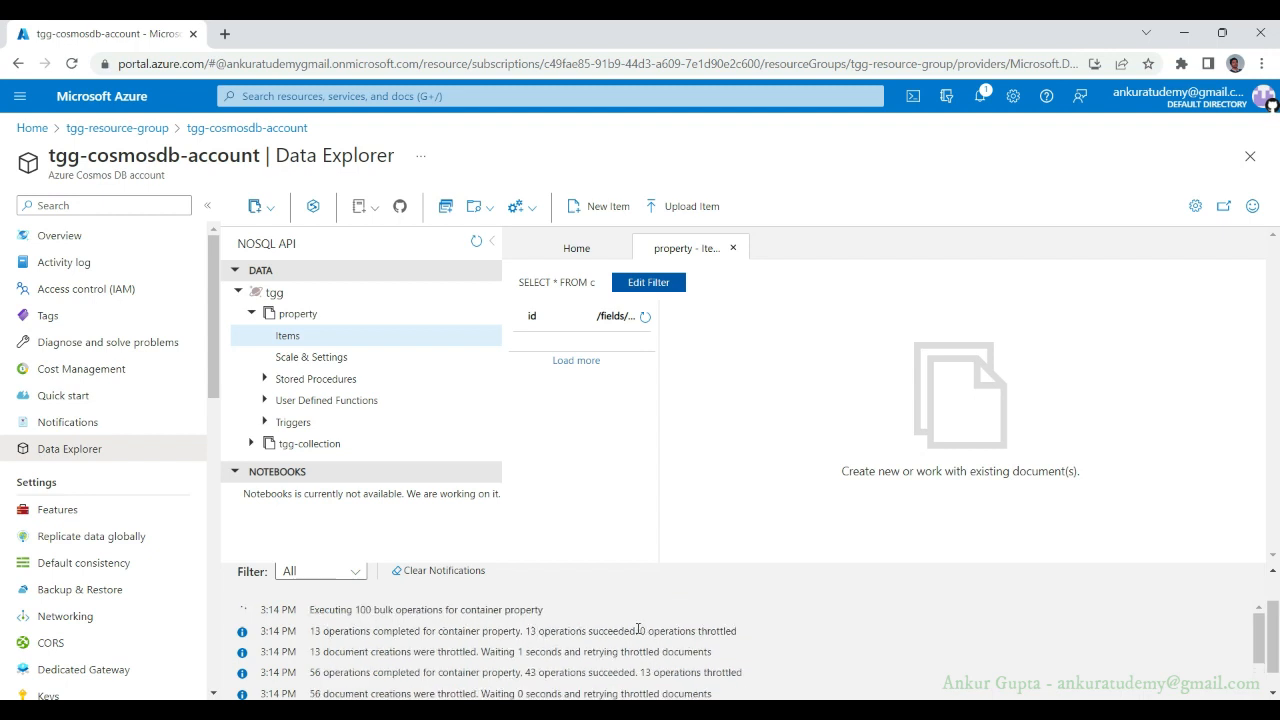
Step: Set the property container's manual throughput to 1000 RU/s in its scale settings and save the change
{"action": "left_click", "coordinate": [328, 358]}
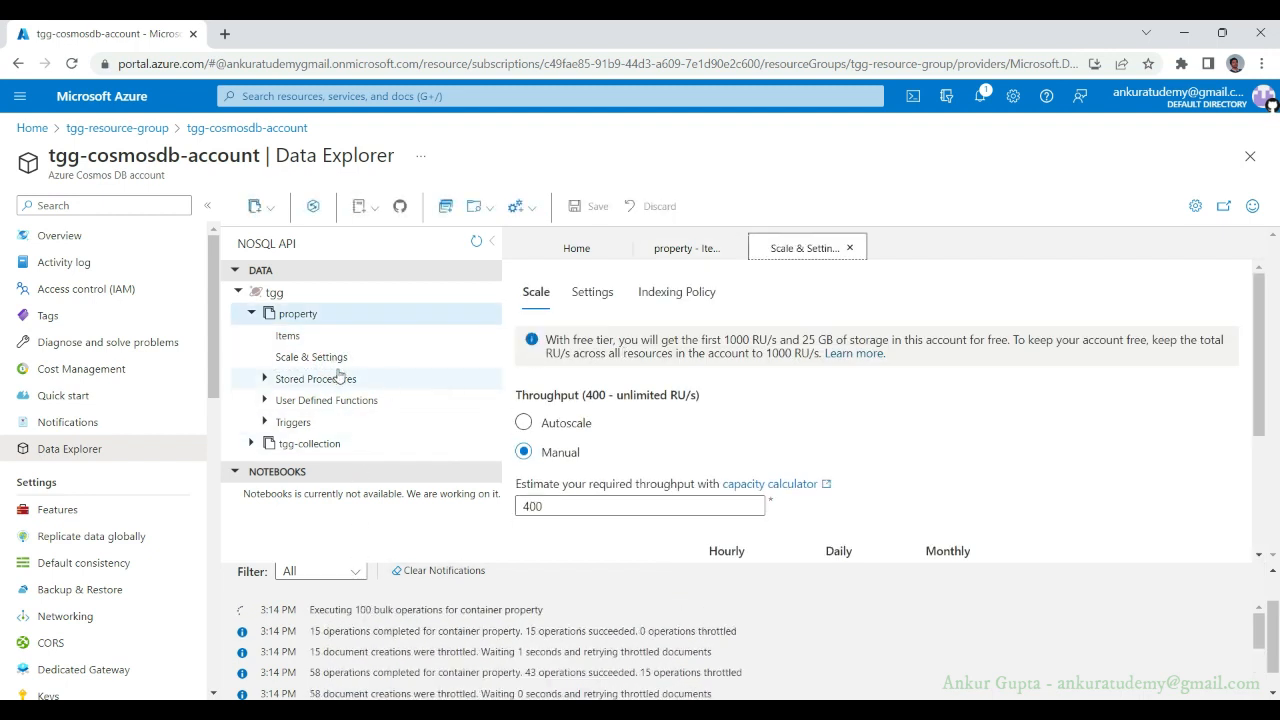
{"action": "left_click", "coordinate": [553, 507]}
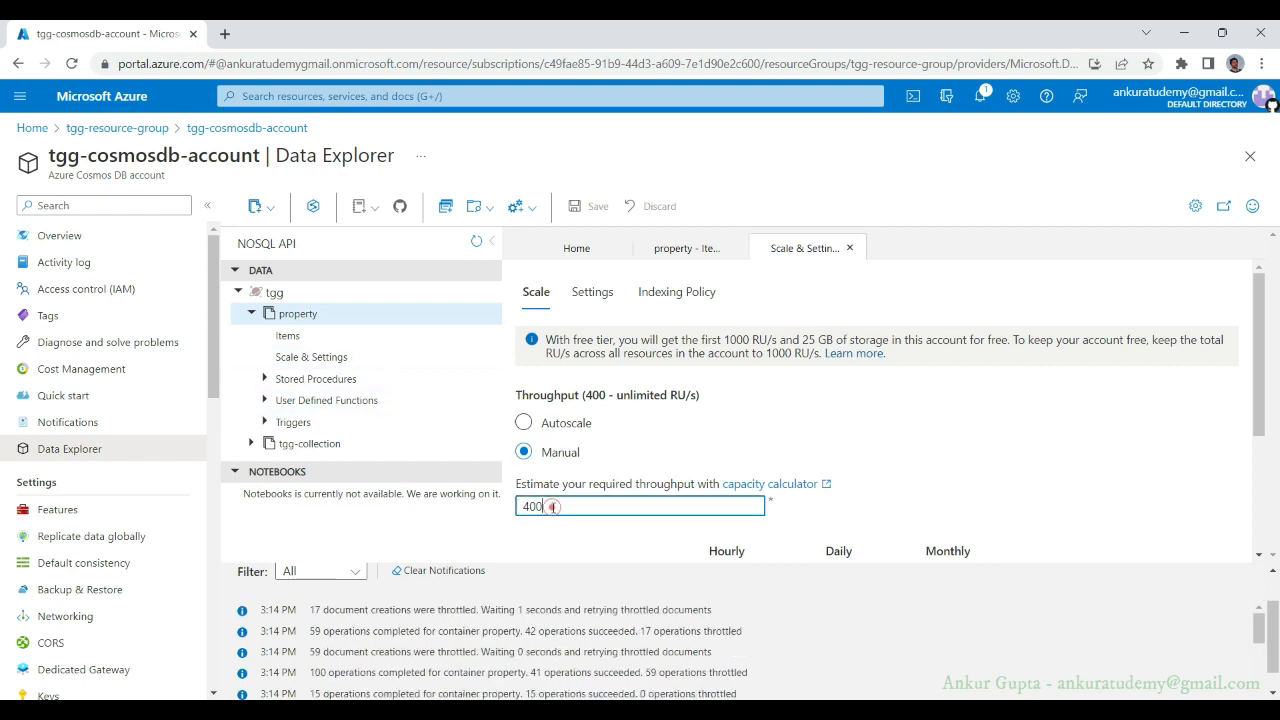
{"action": "key", "text": "BackSpace"}
{"action": "key", "text": "BackSpace"}
{"action": "key", "text": "BackSpace"}
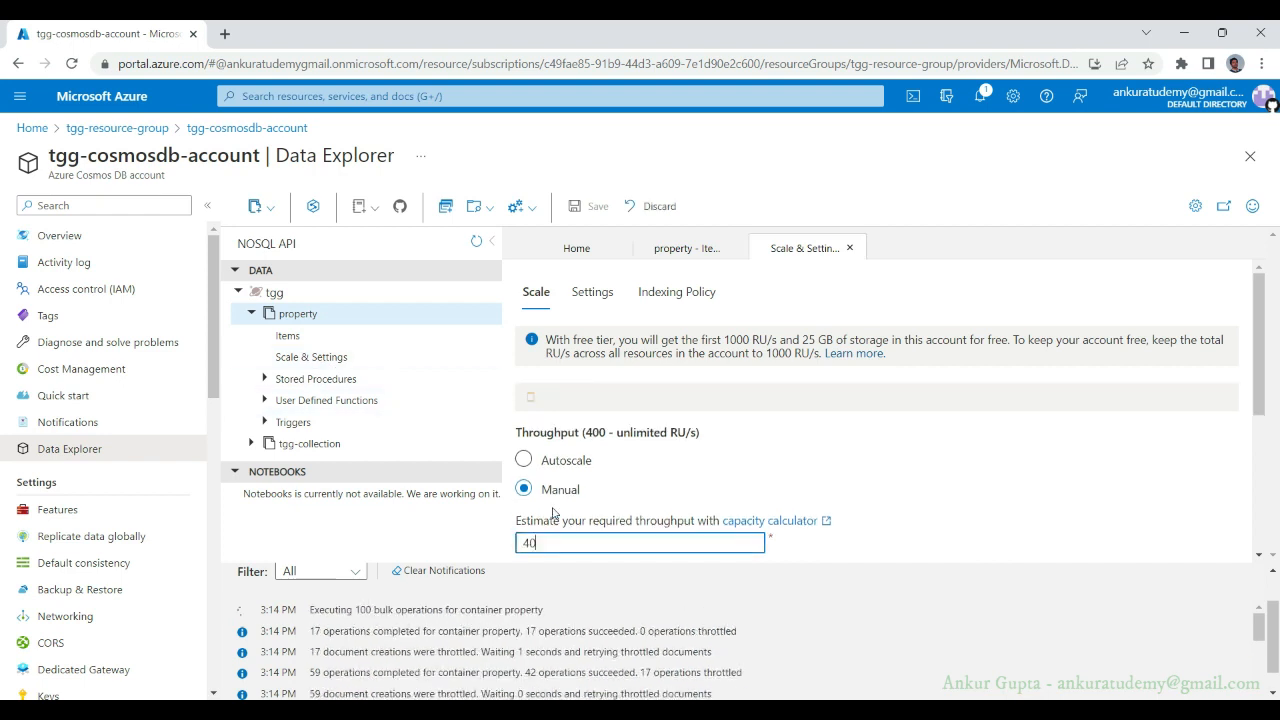
{"action": "type", "text": "1000"}
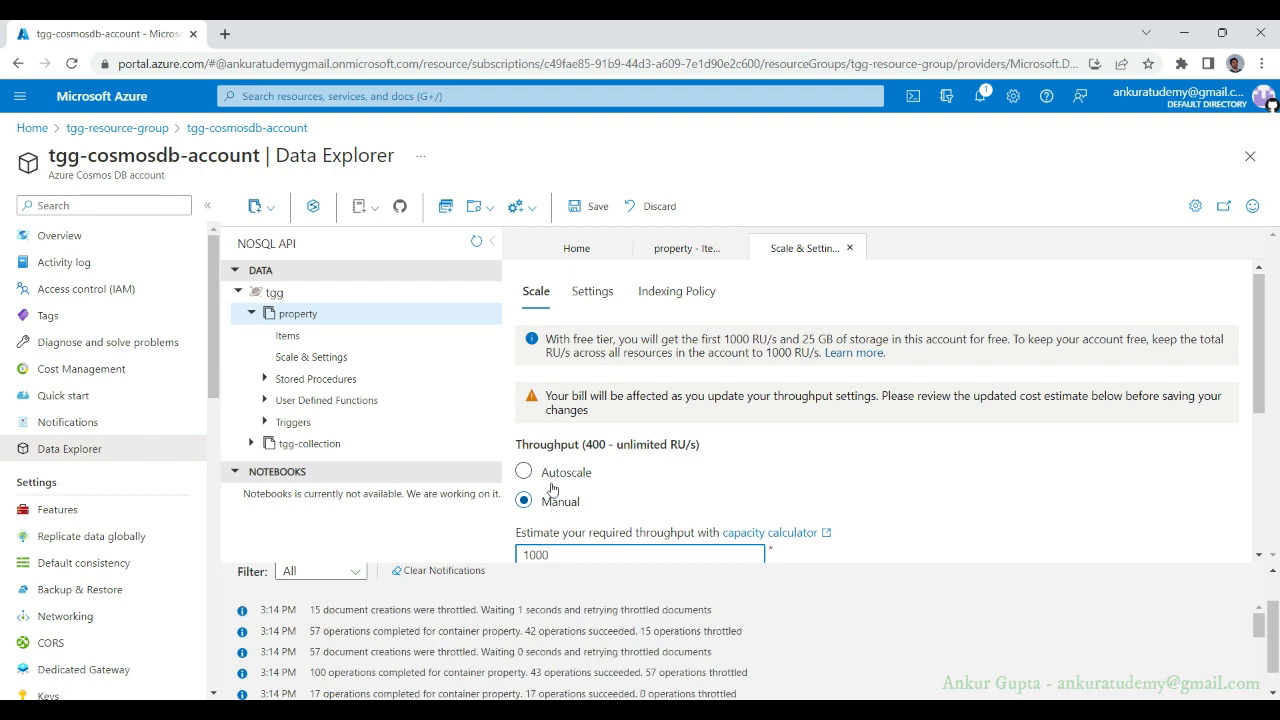
{"action": "left_click", "coordinate": [585, 207]}
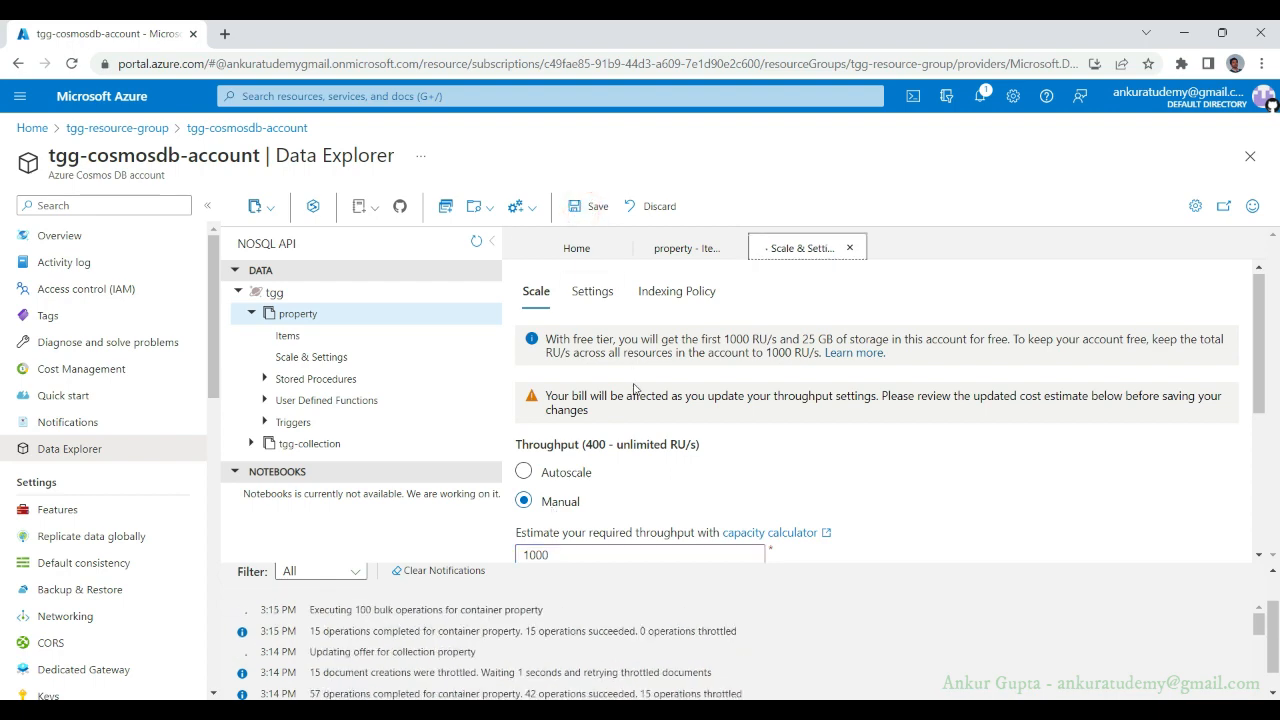
Step: Review the throughput cost estimate and examine the throttled operations in the notification log
{"action": "scroll", "coordinate": [930, 446], "scroll_direction": "down", "scroll_amount": 2}
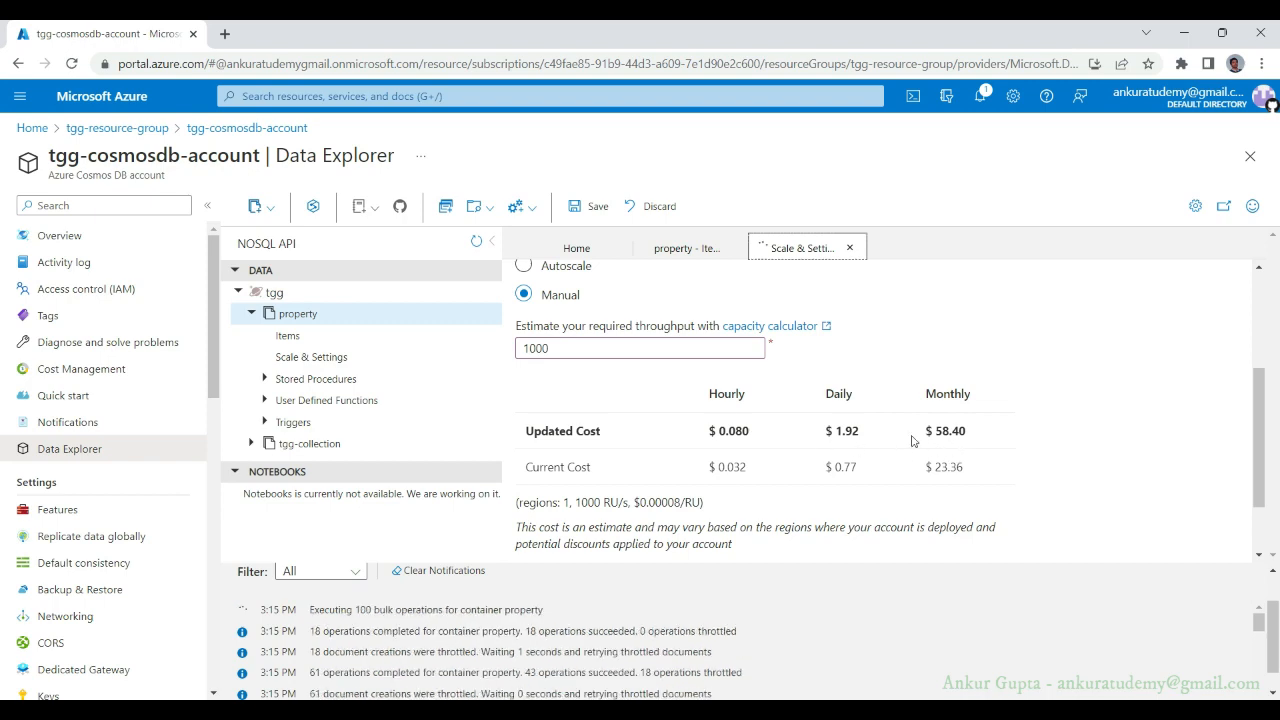
{"action": "mouse_move", "coordinate": [742, 431]}
{"action": "left_mouse_down"}
{"action": "mouse_move", "coordinate": [706, 432]}
{"action": "mouse_move", "coordinate": [718, 432]}
{"action": "left_mouse_up"}
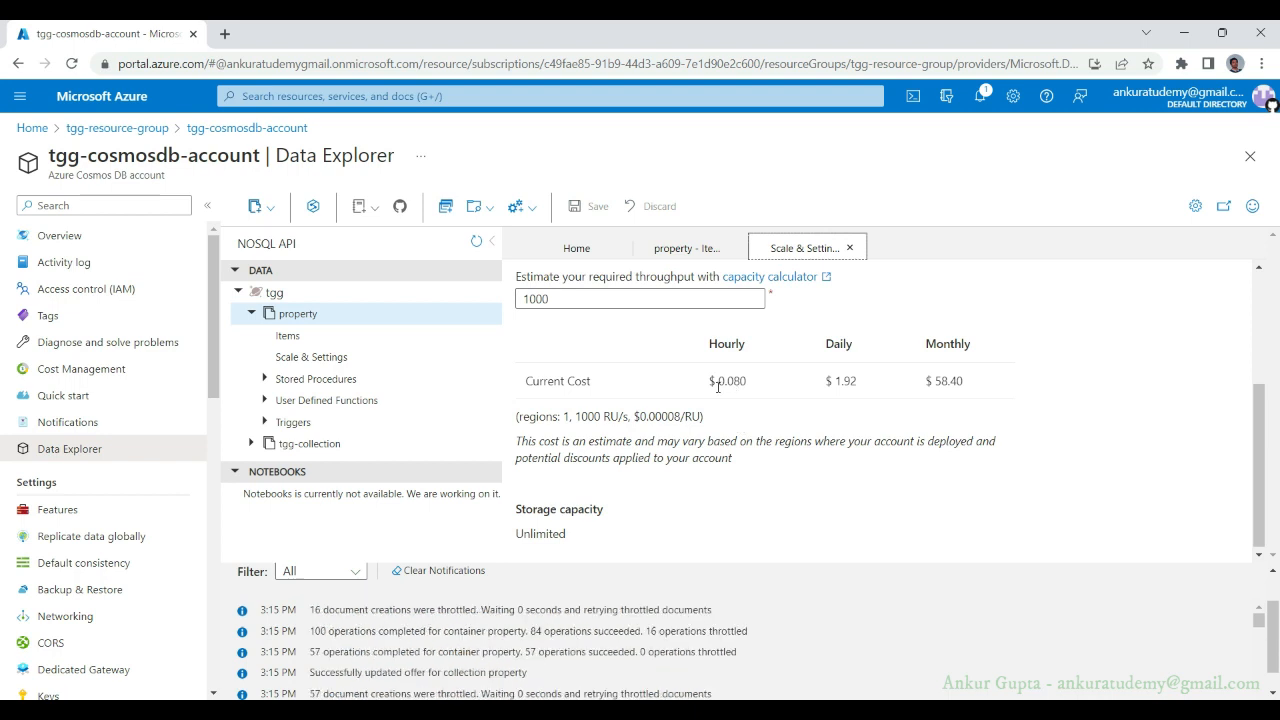
{"action": "scroll", "coordinate": [720, 388], "scroll_direction": "up", "scroll_amount": 1}
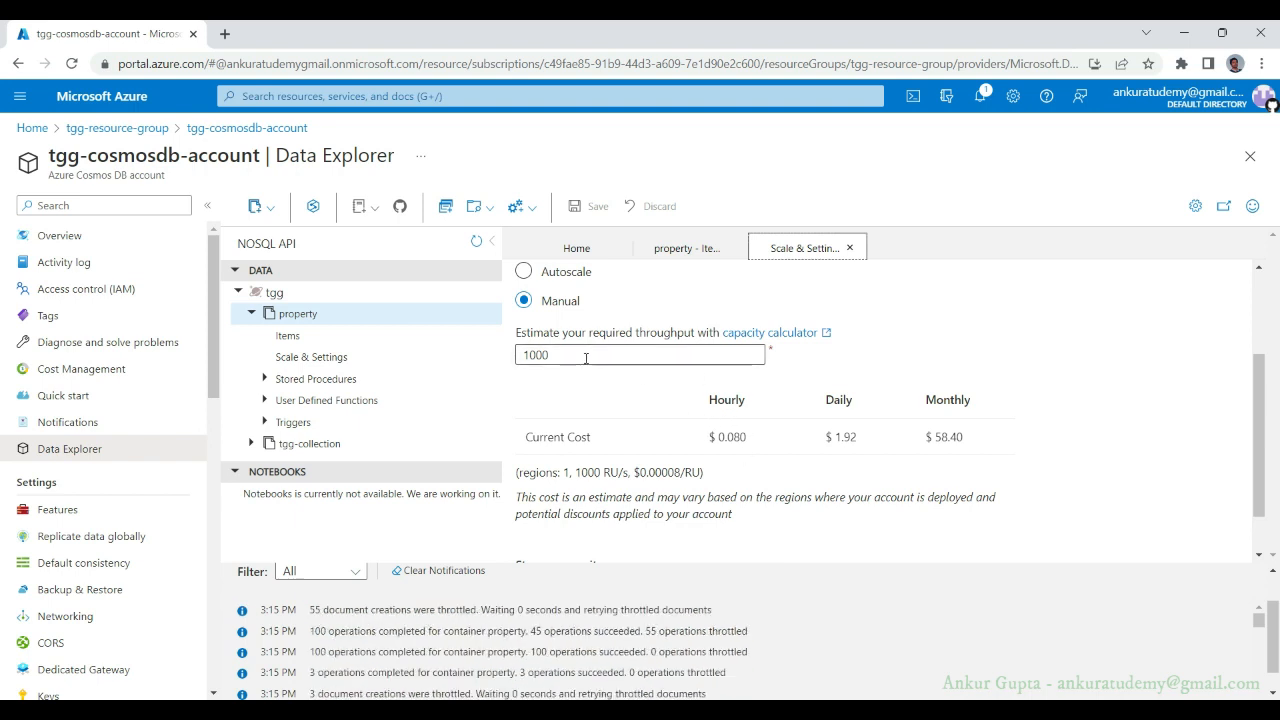
{"action": "double_click", "coordinate": [553, 354]}
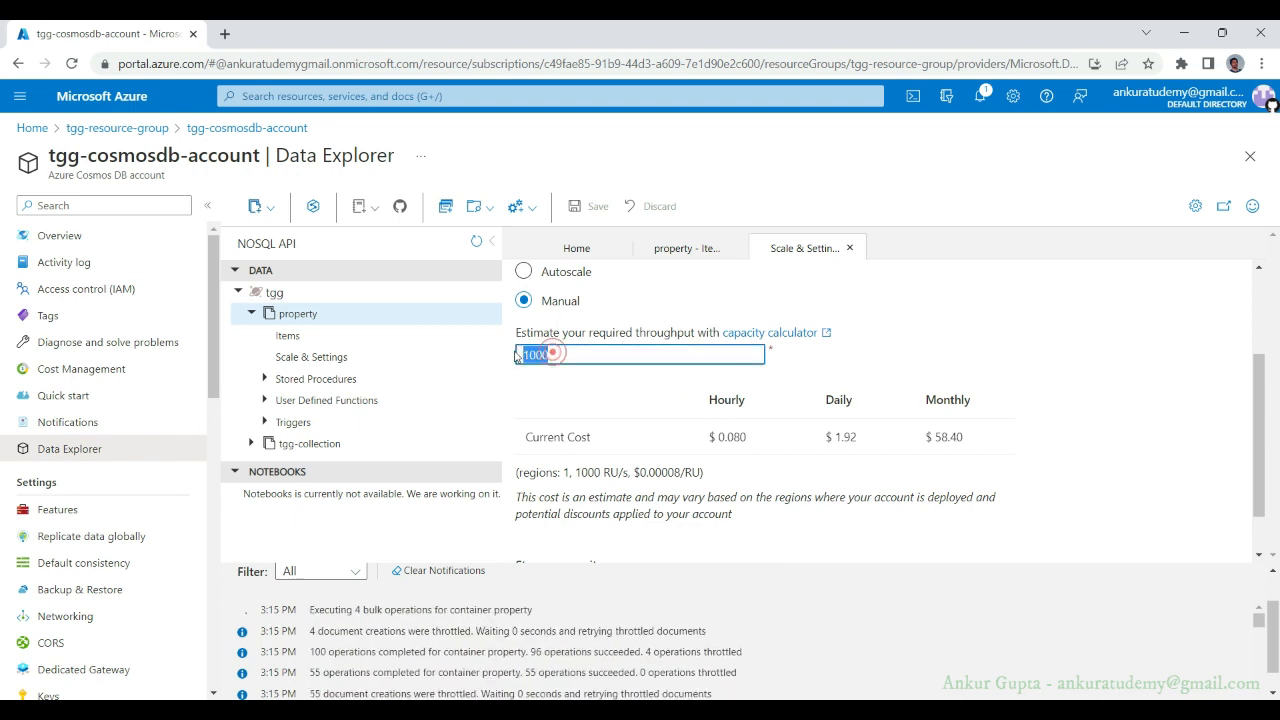
{"action": "scroll", "coordinate": [650, 550], "scroll_direction": "down", "scroll_amount": 1}
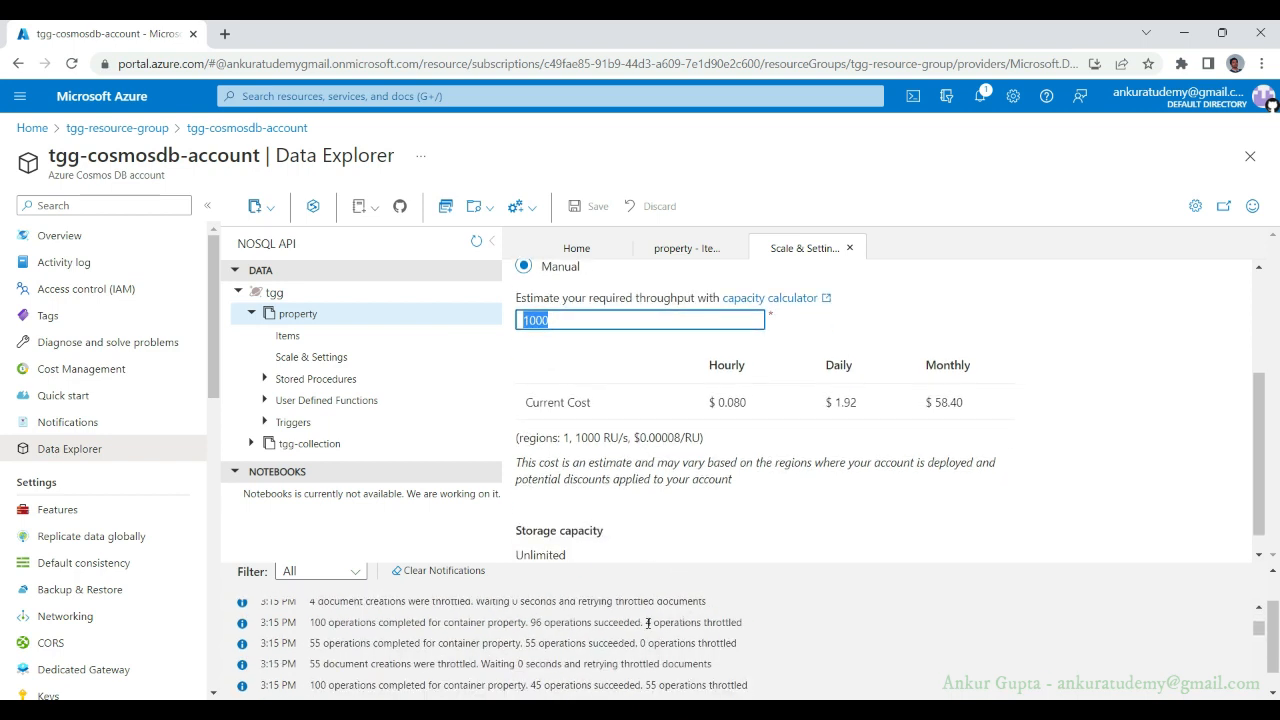
{"action": "left_click_drag", "start_coordinate": [645, 625], "coordinate": [742, 622]}
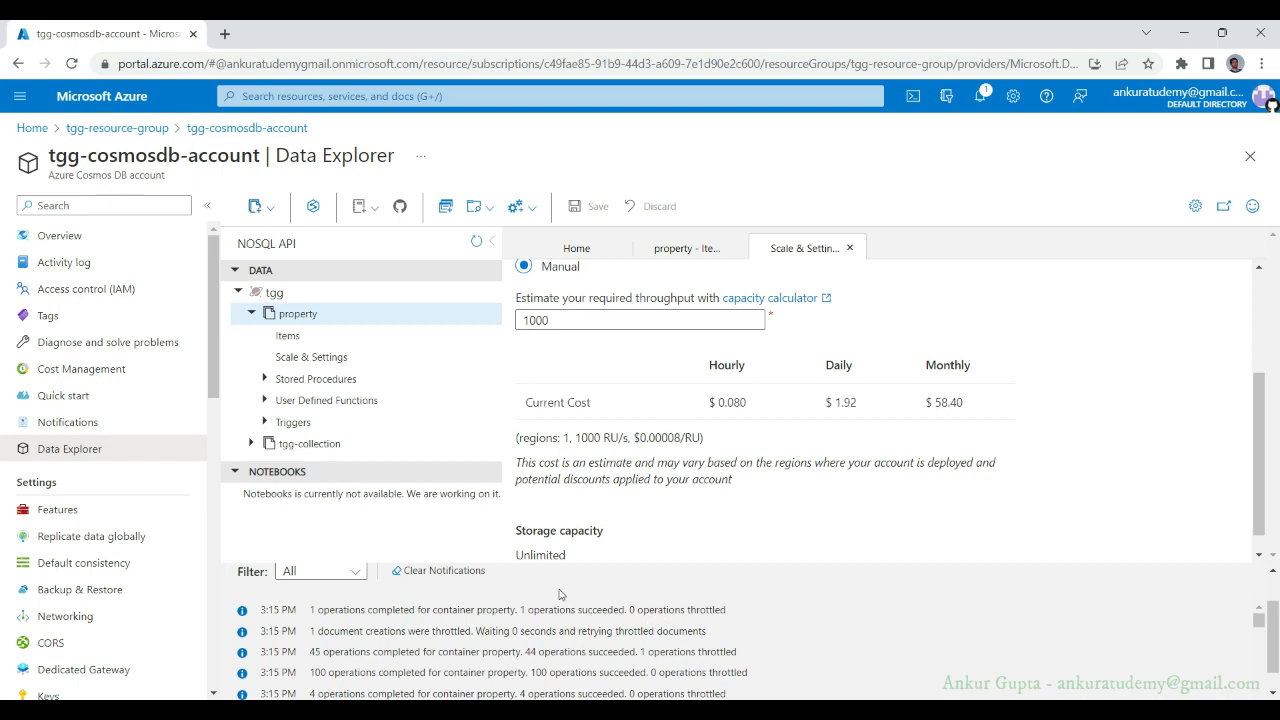
{"action": "scroll", "coordinate": [600, 597], "scroll_direction": "up", "scroll_amount": 1}
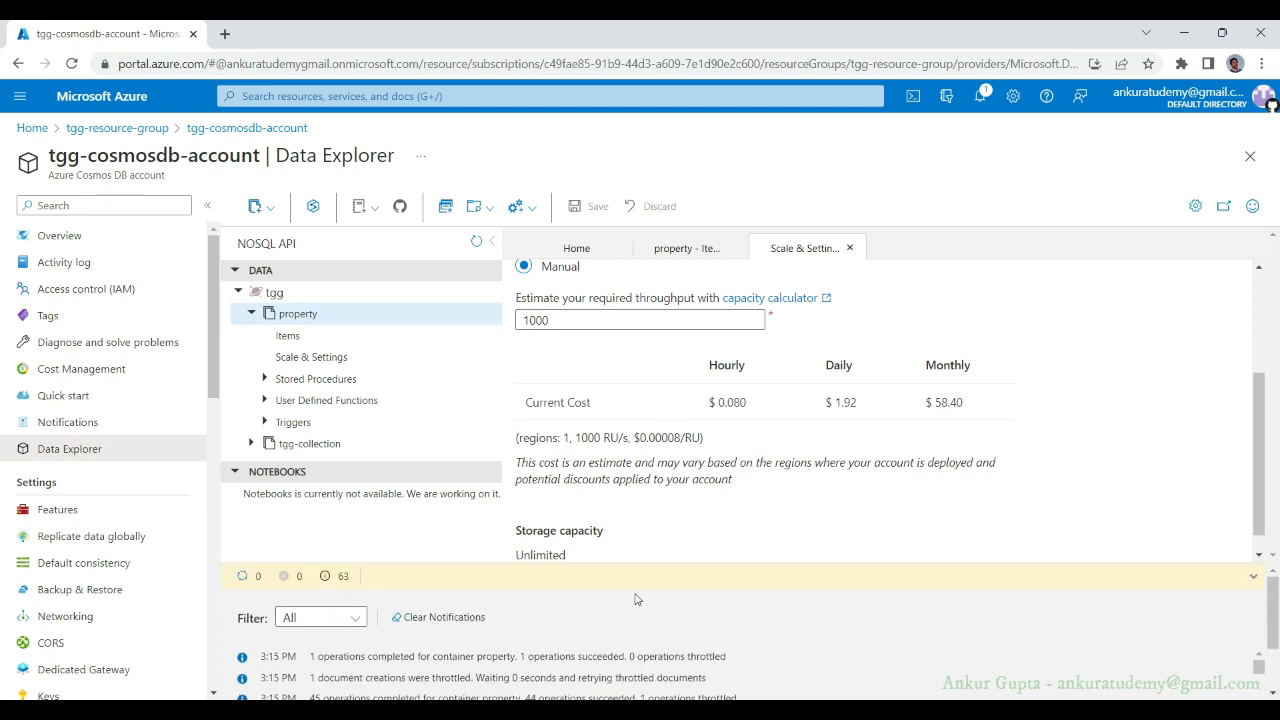
Step: List the property container's items, widen the item list, and open the first Downtown item
{"action": "left_click", "coordinate": [332, 337]}
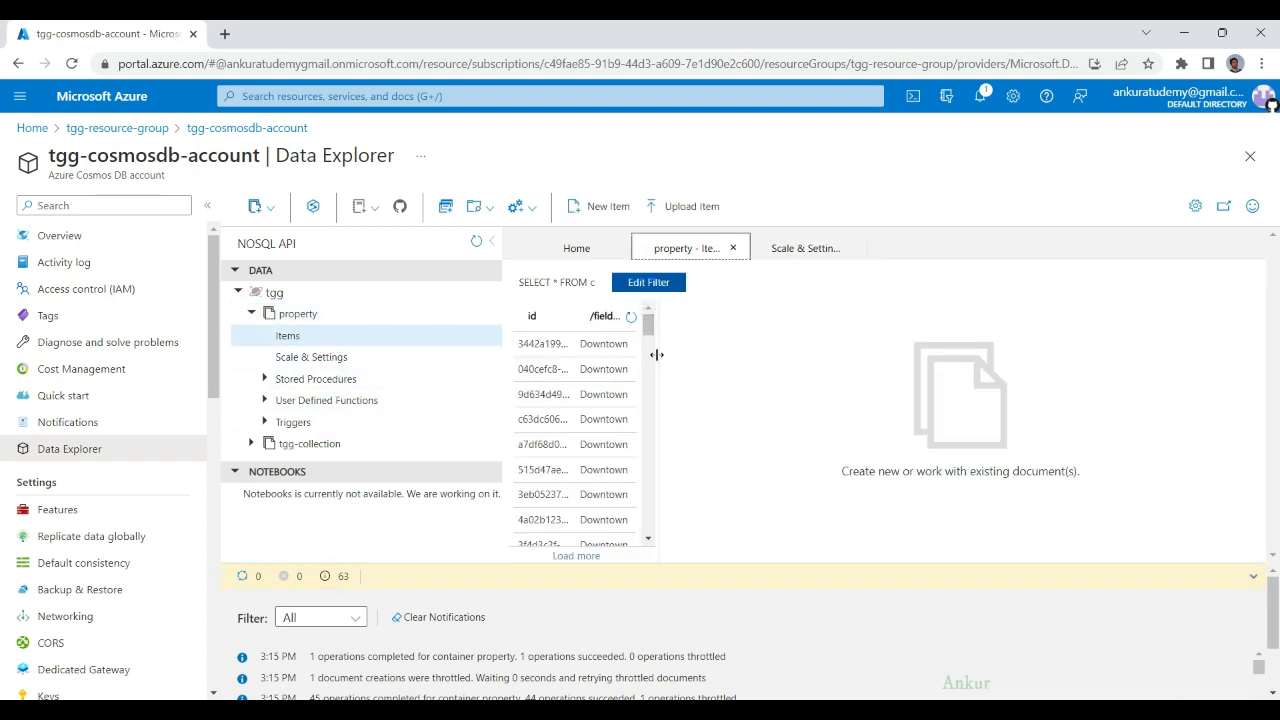
{"action": "left_click_drag", "start_coordinate": [657, 354], "coordinate": [772, 354]}
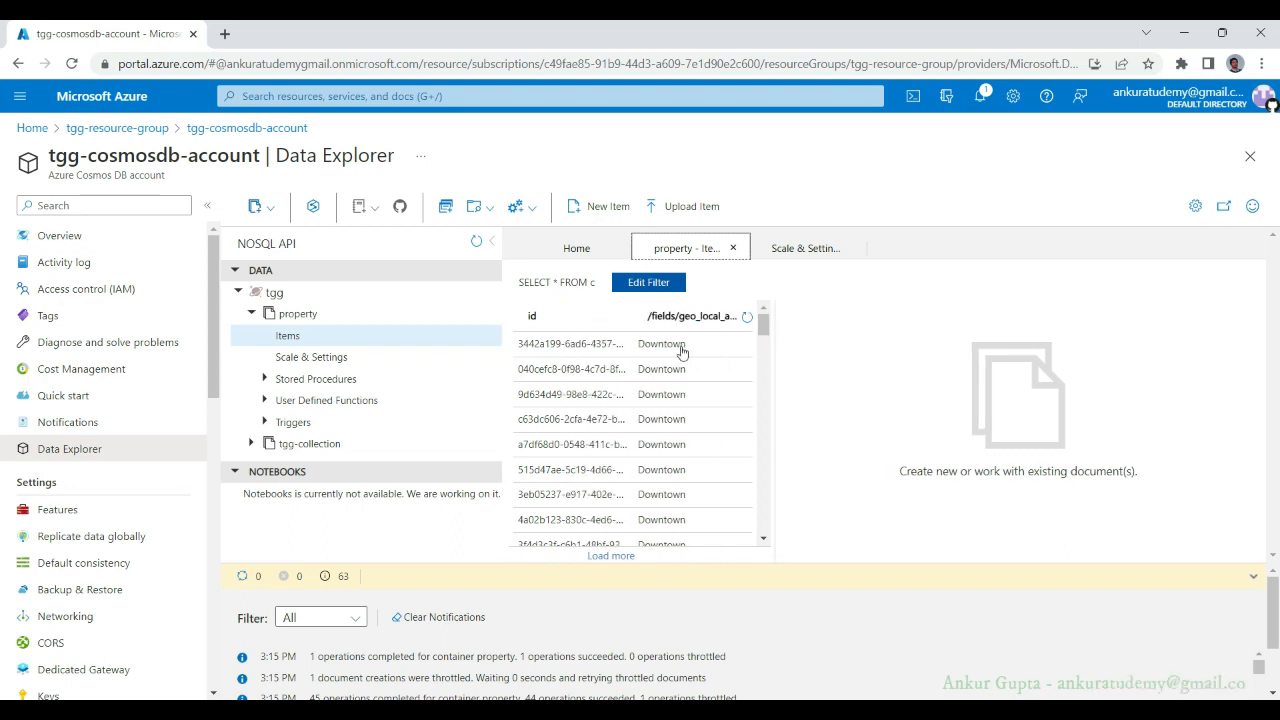
{"action": "left_click", "coordinate": [666, 343]}
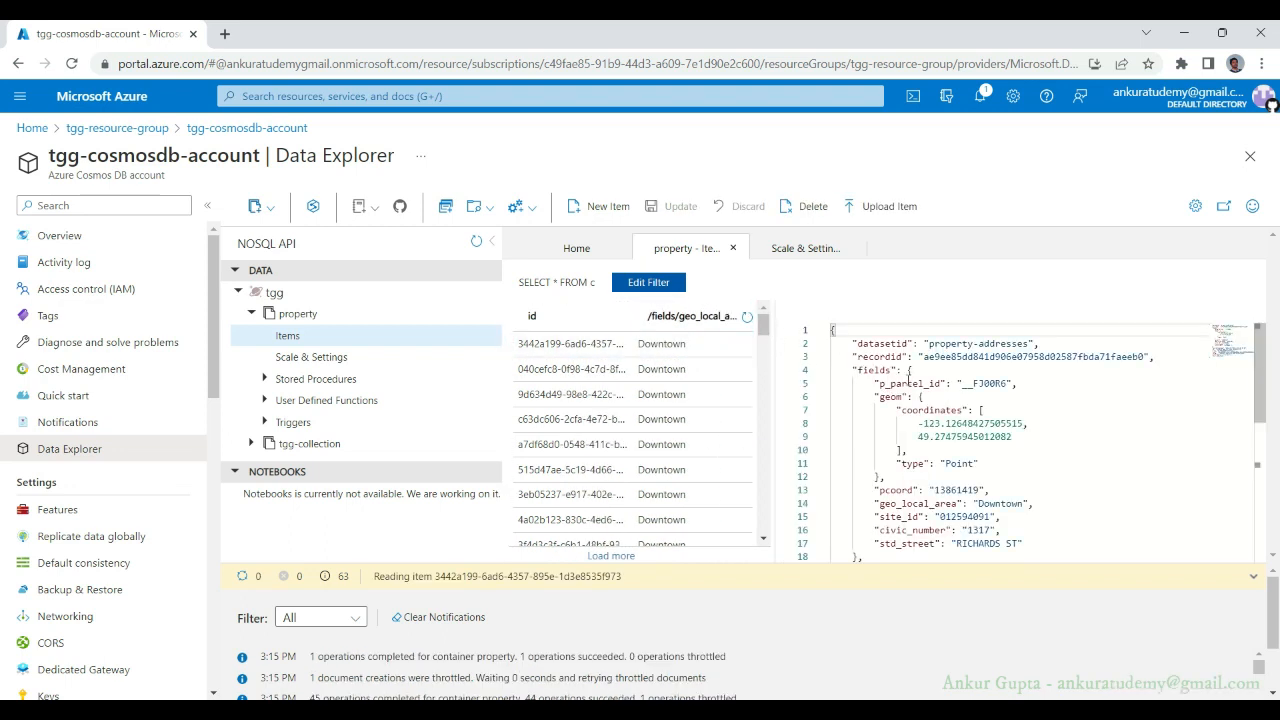
Step: Examine the open Downtown item's JSON, focusing on the geom field's coordinates and its Point type
{"action": "scroll", "coordinate": [908, 378], "scroll_direction": "down", "scroll_amount": 3}
{"action": "scroll", "coordinate": [908, 378], "scroll_direction": "up", "scroll_amount": 3}
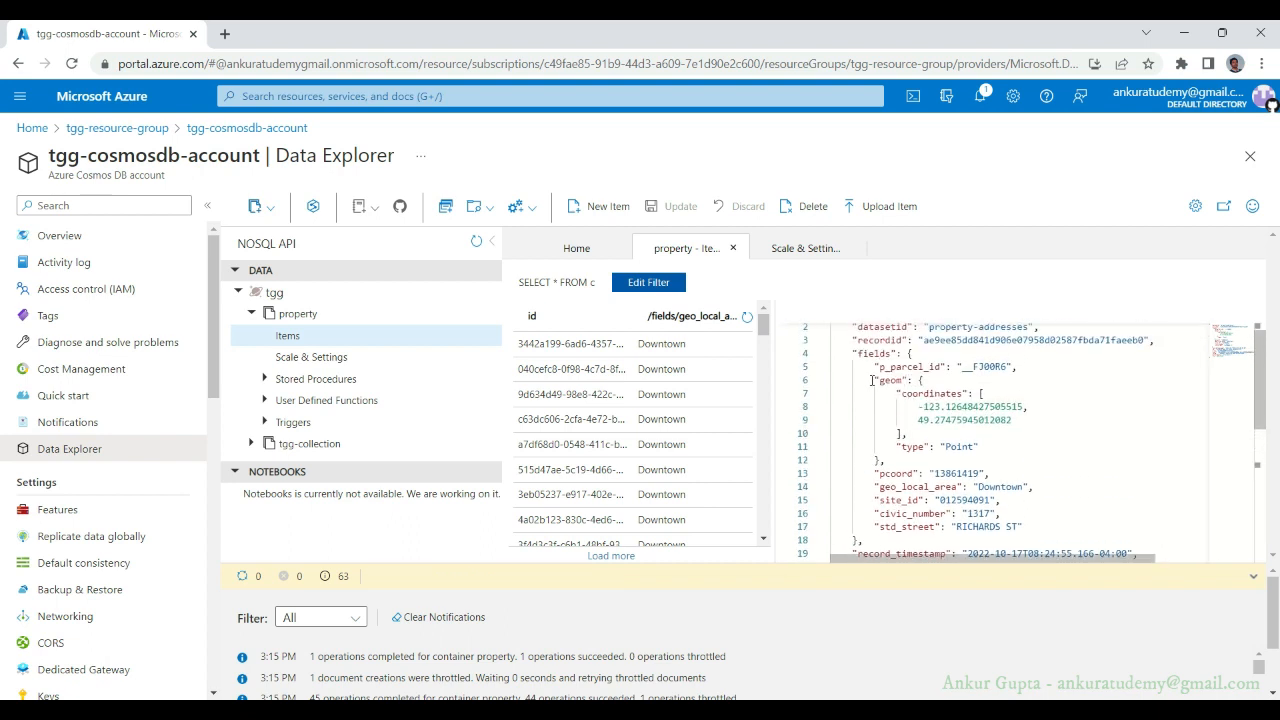
{"action": "left_click", "coordinate": [872, 379]}
{"action": "left_click_drag", "start_coordinate": [872, 379], "coordinate": [988, 452]}
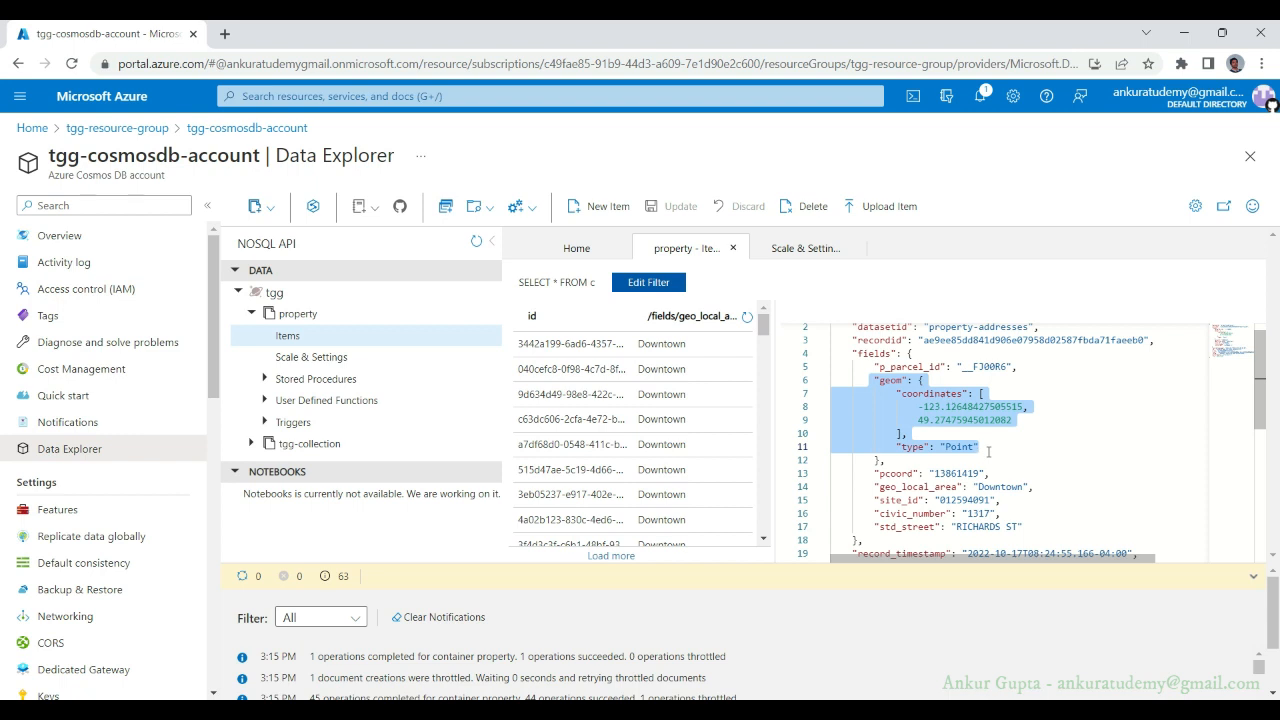
{"action": "double_click", "coordinate": [957, 447]}
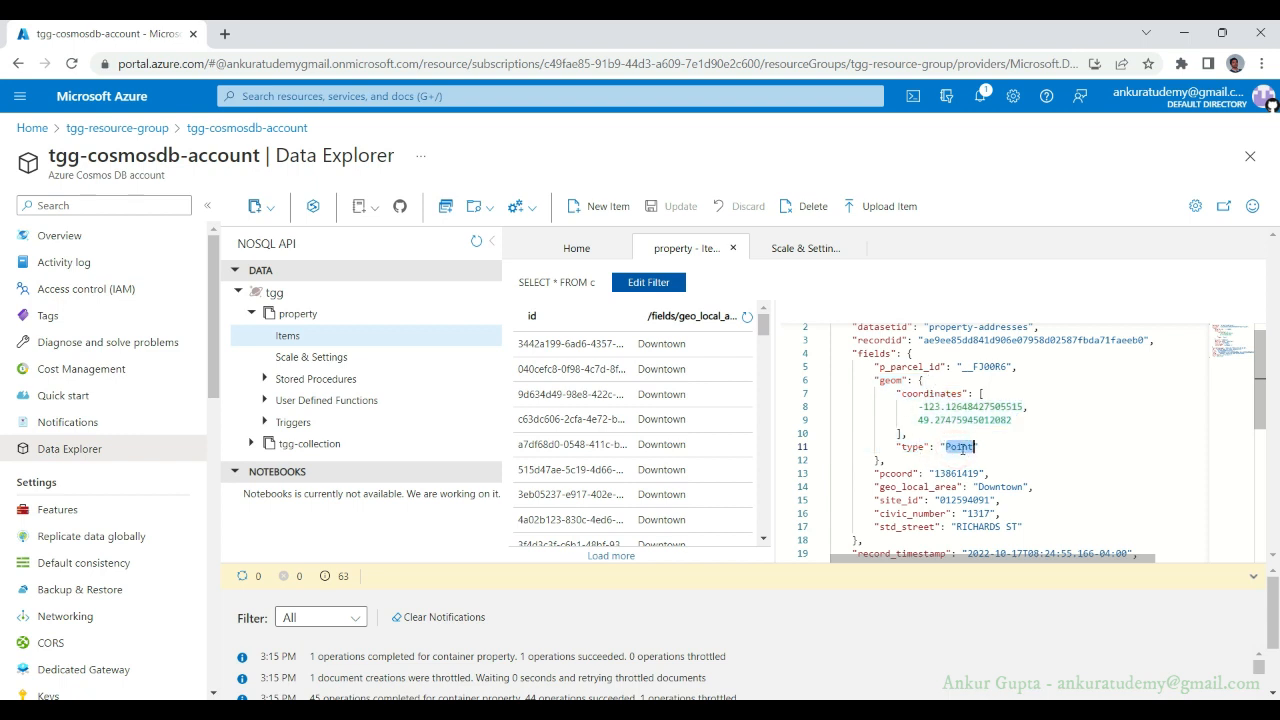
{"action": "scroll", "coordinate": [958, 455], "scroll_direction": "up", "scroll_amount": 1}
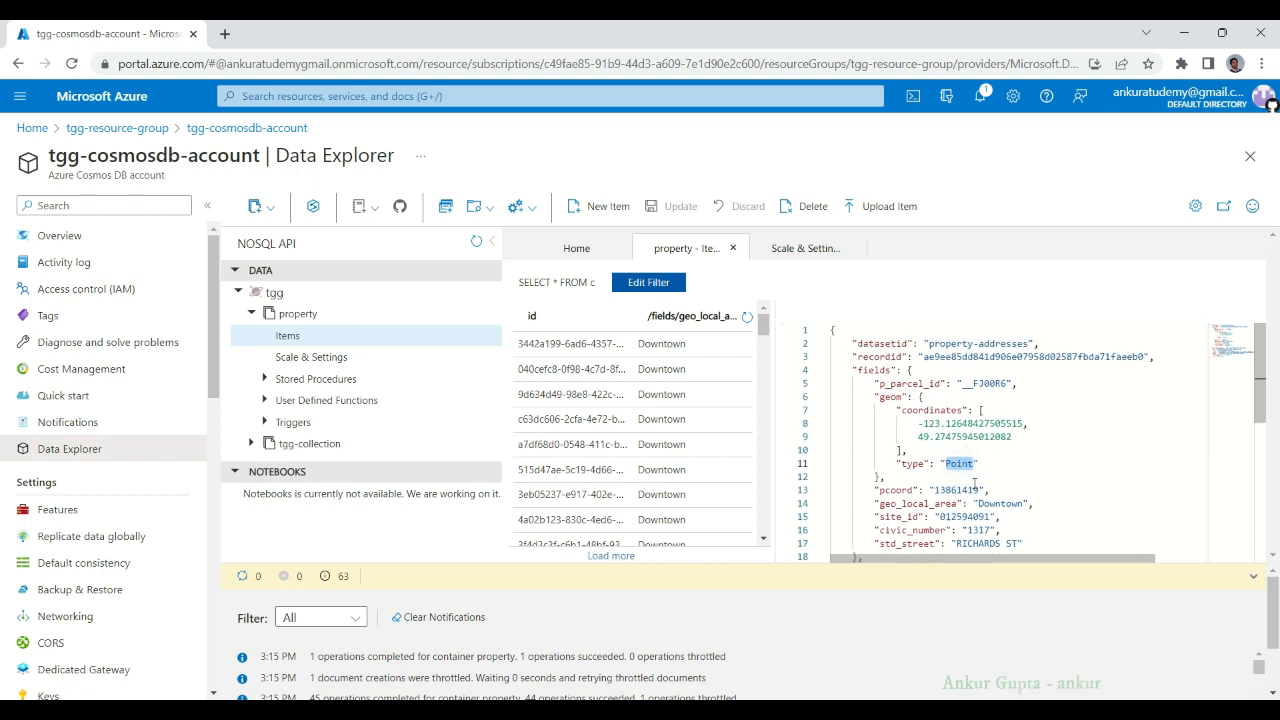
{"action": "left_click_drag", "start_coordinate": [885, 477], "coordinate": [856, 409]}
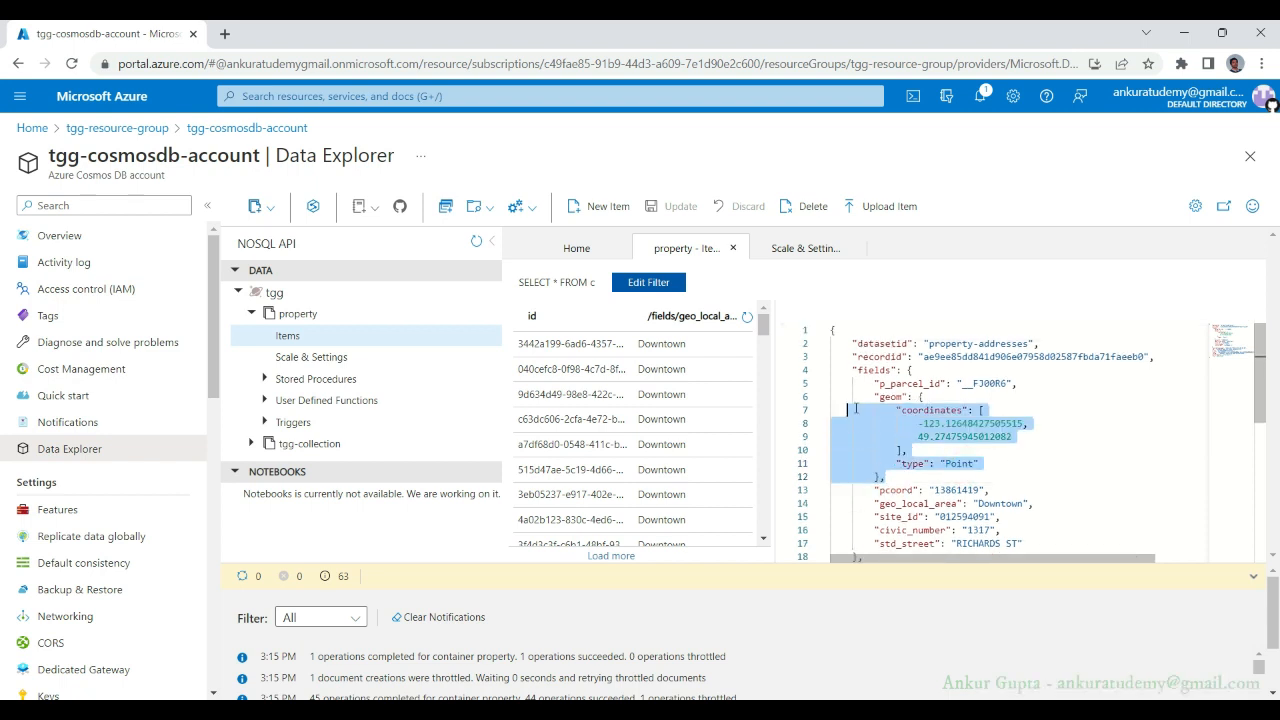
{"action": "left_click", "coordinate": [1059, 414]}
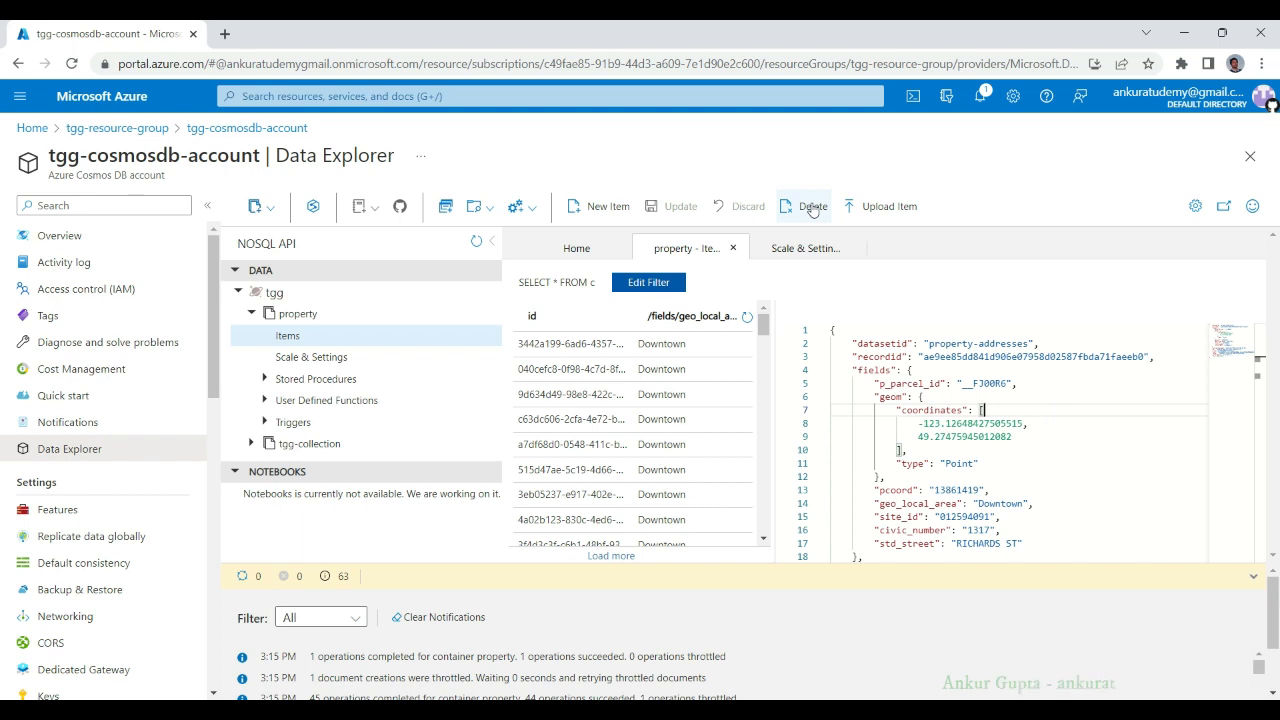
{"action": "scroll", "coordinate": [883, 371], "scroll_direction": "down", "scroll_amount": 1}
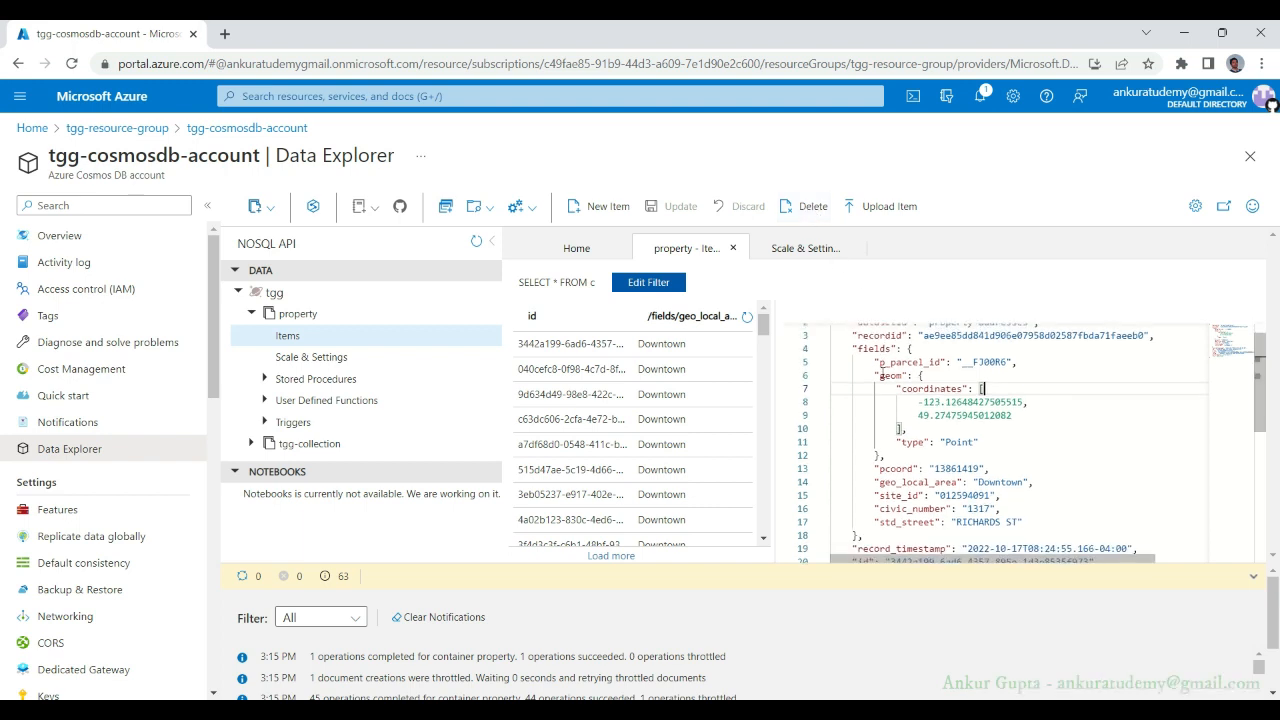
{"action": "scroll", "coordinate": [883, 371], "scroll_direction": "up", "scroll_amount": 1}
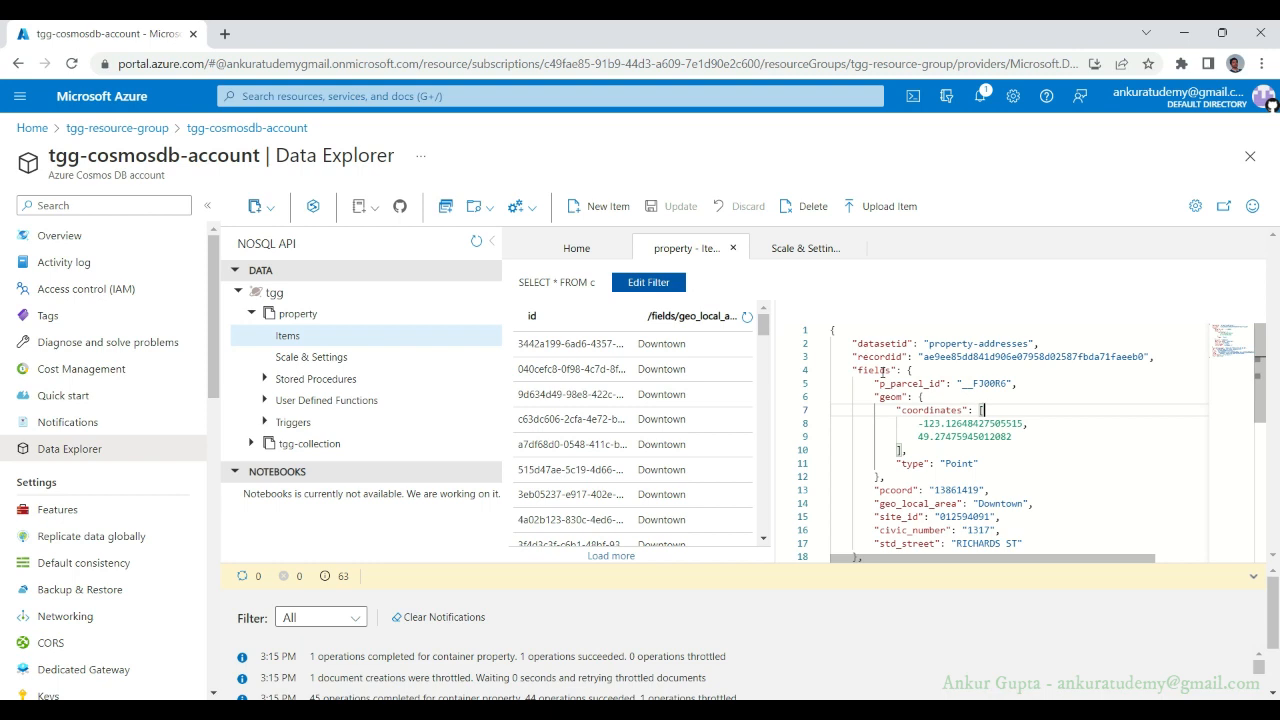
Step: Upload property-addresses-fairview.json into the property container's items
{"action": "left_click", "coordinate": [384, 341]}
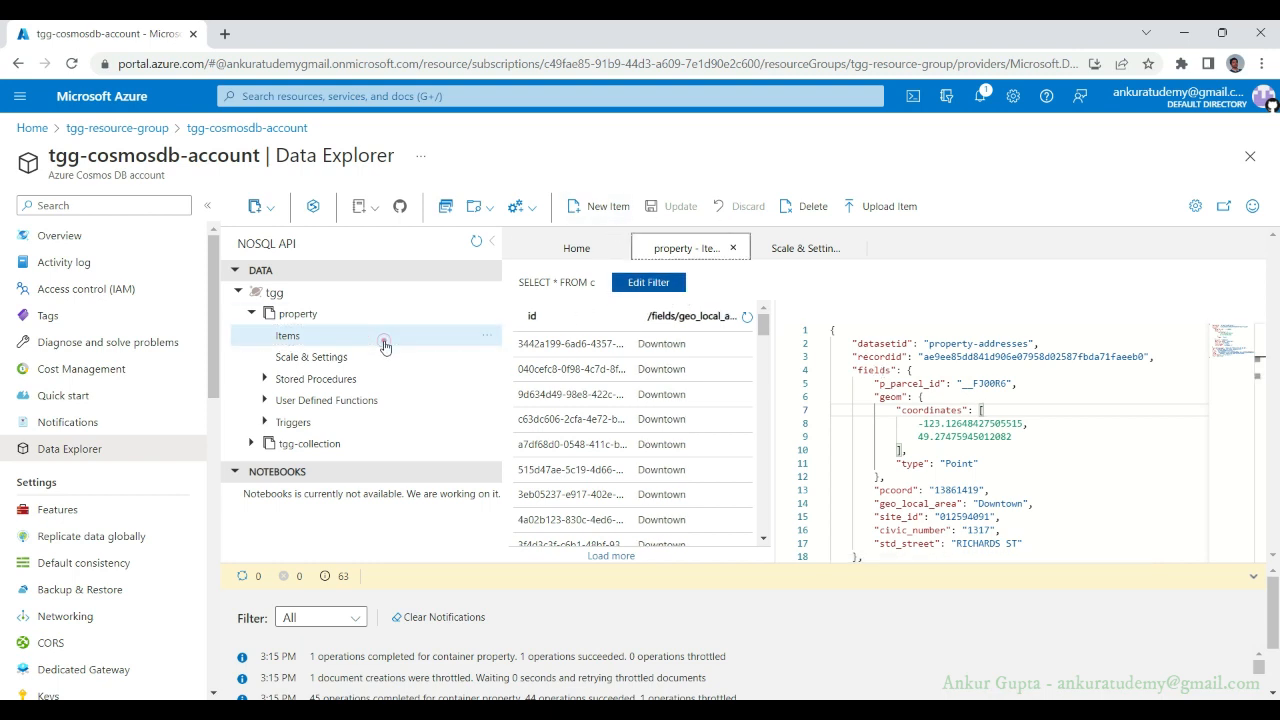
{"action": "left_click", "coordinate": [866, 208]}
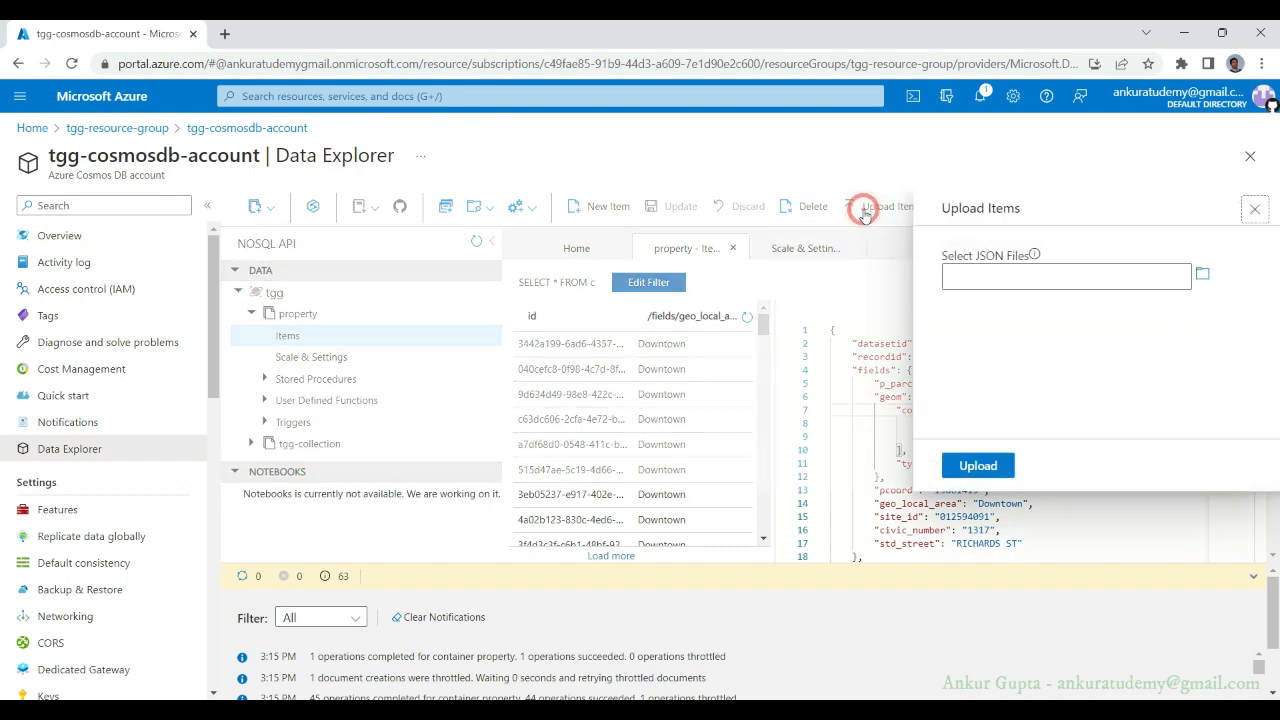
{"action": "left_click", "coordinate": [1202, 274]}
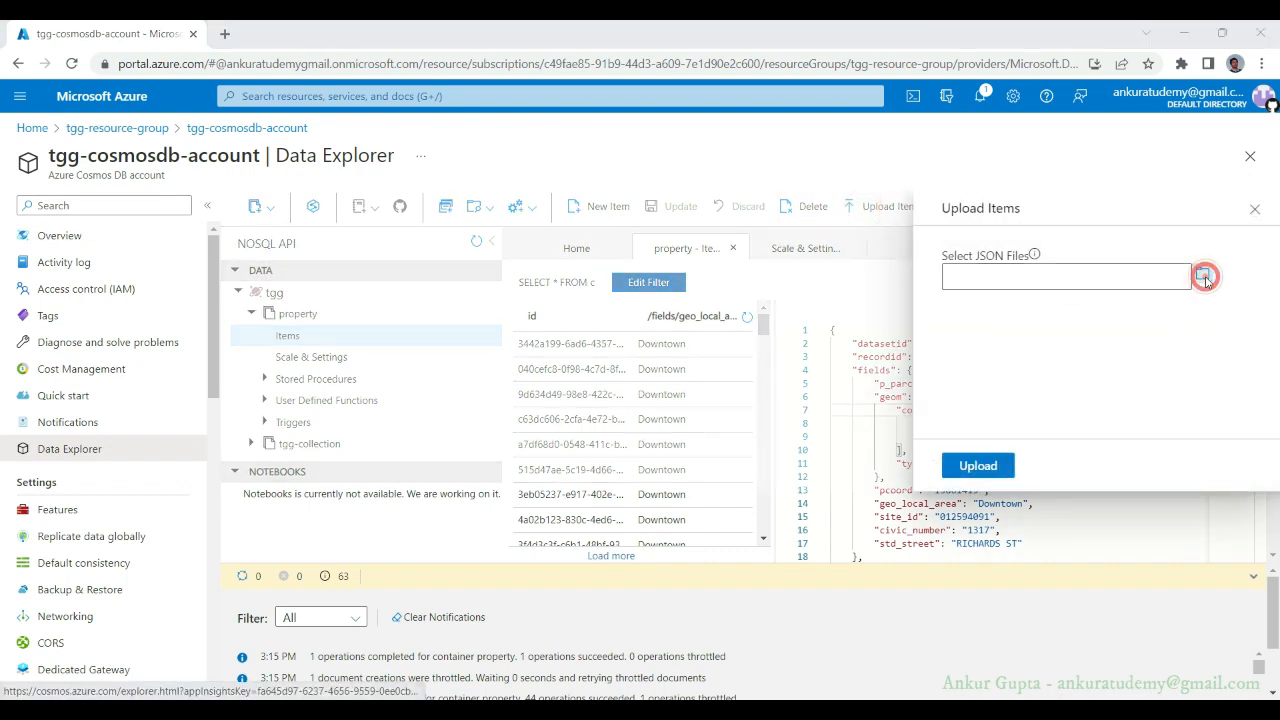
{"action": "double_click", "coordinate": [277, 181]}
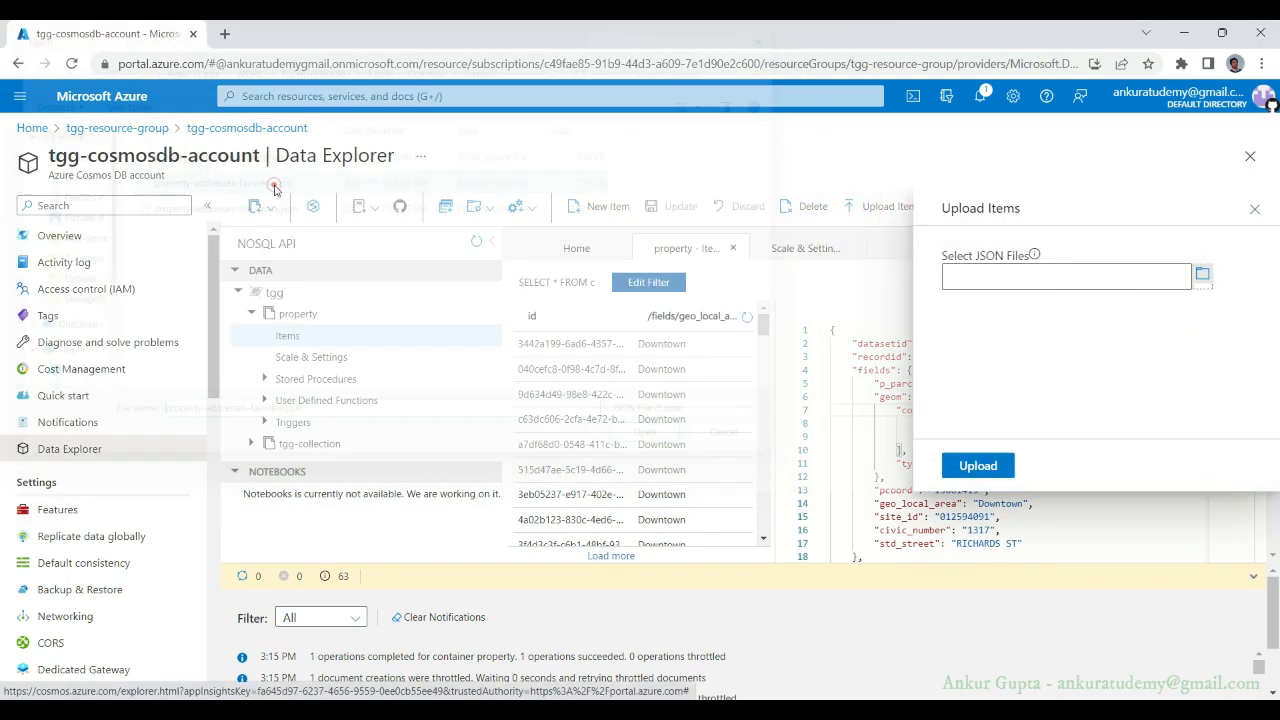
{"action": "left_click", "coordinate": [978, 467]}
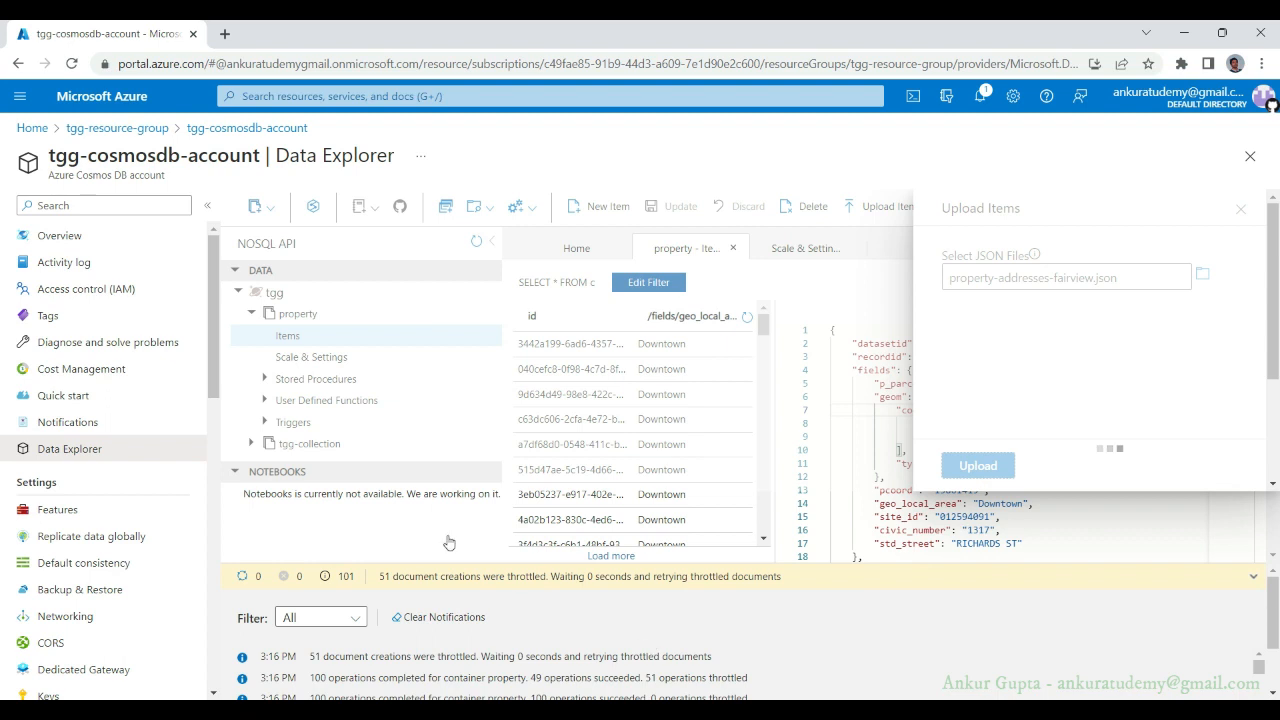
Step: Try the Autoscale throughput option in the property container's scale settings without saving it
{"action": "left_click", "coordinate": [381, 358]}
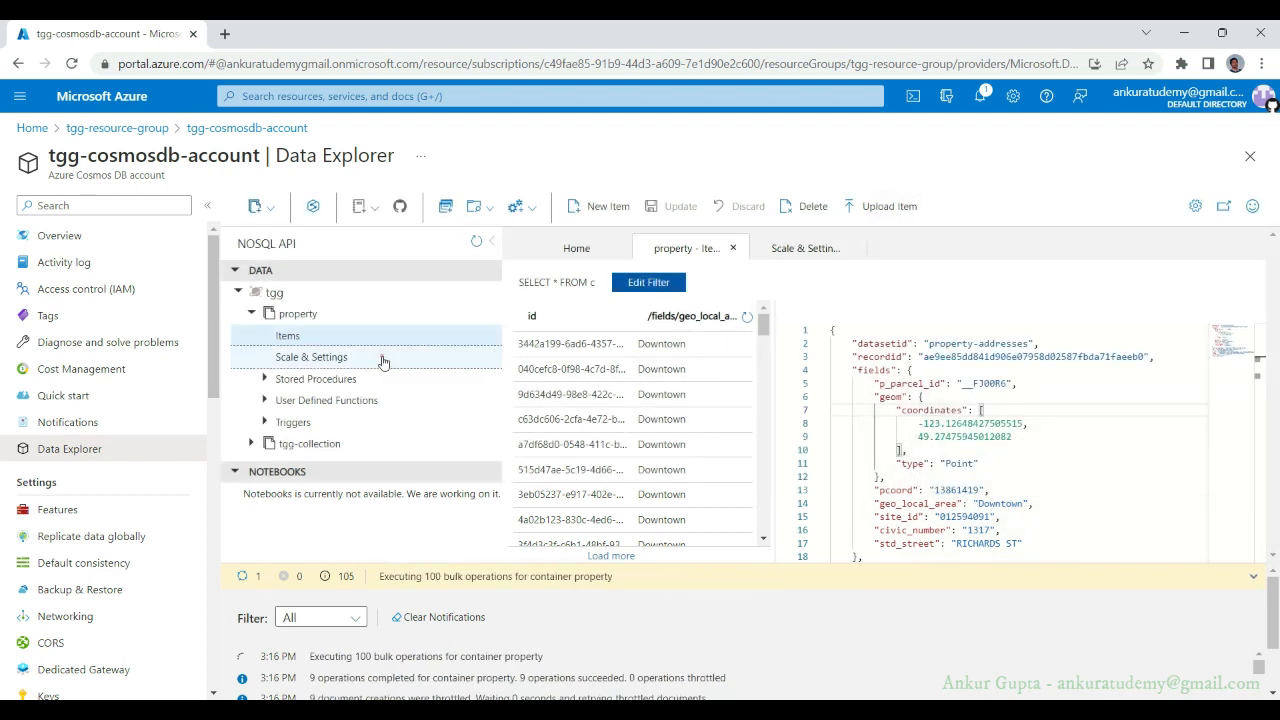
{"action": "left_click", "coordinate": [381, 358]}
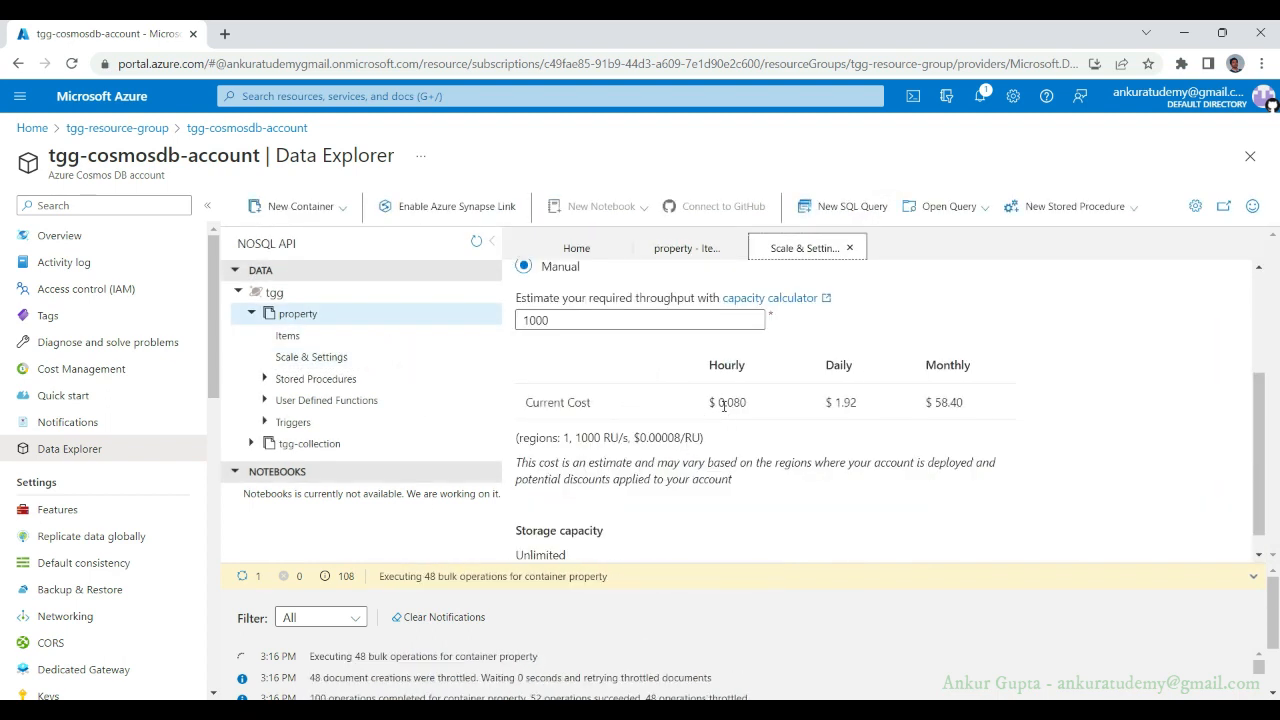
{"action": "scroll", "coordinate": [600, 370], "scroll_direction": "up", "scroll_amount": 1}
{"action": "left_click", "coordinate": [523, 319]}
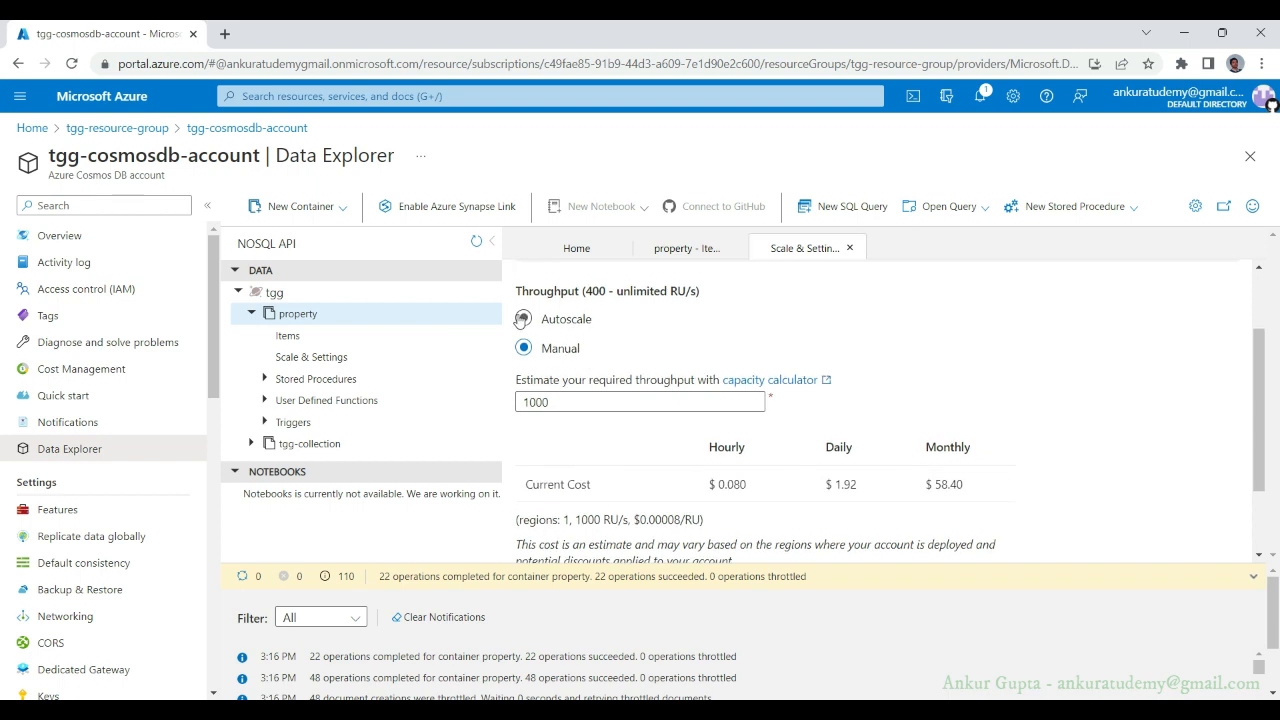
{"action": "scroll", "coordinate": [570, 522], "scroll_direction": "down", "scroll_amount": 1}
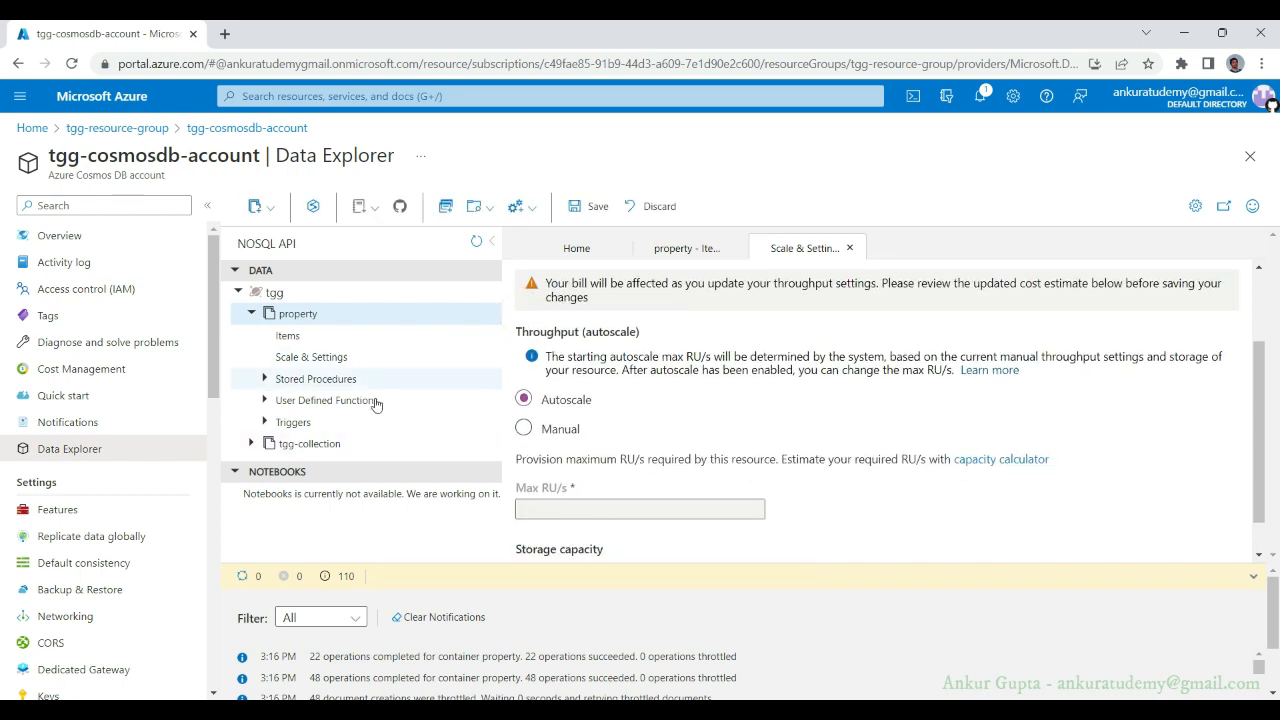
Step: Return to the property container's items and look through the list of loaded documents
{"action": "left_click", "coordinate": [289, 336]}
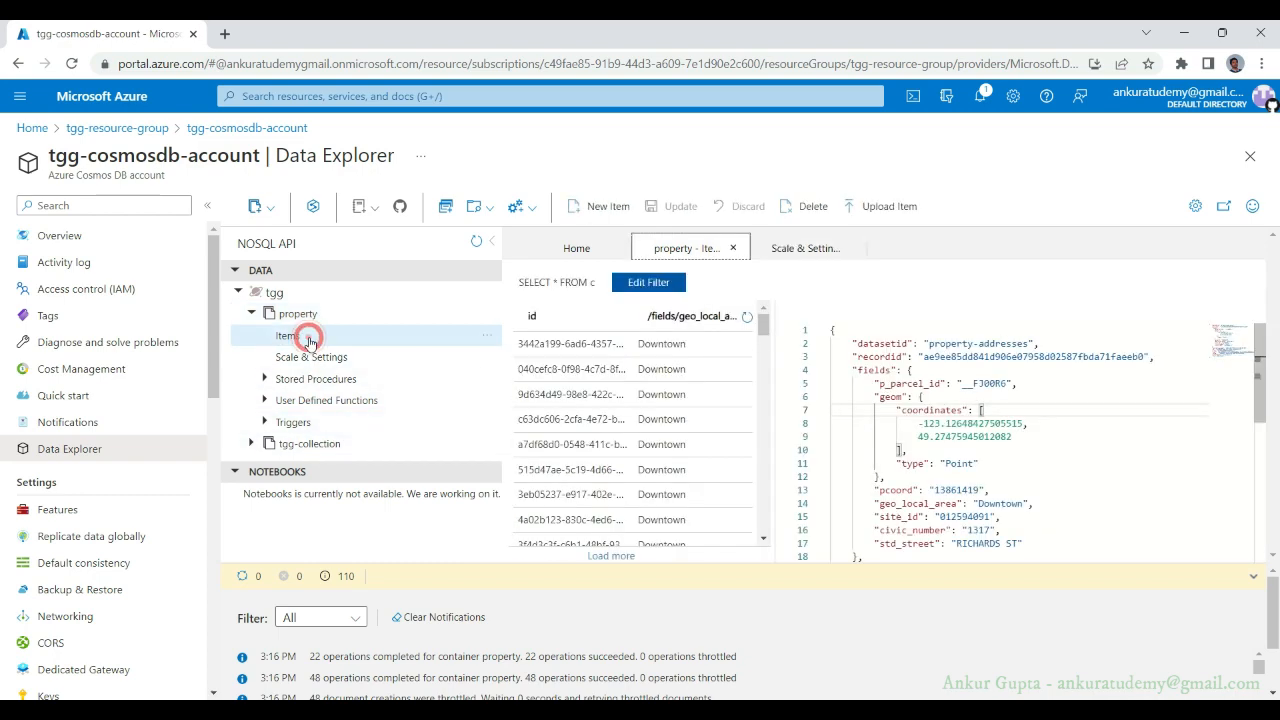
{"action": "scroll", "coordinate": [694, 450], "scroll_direction": "down", "scroll_amount": 10}
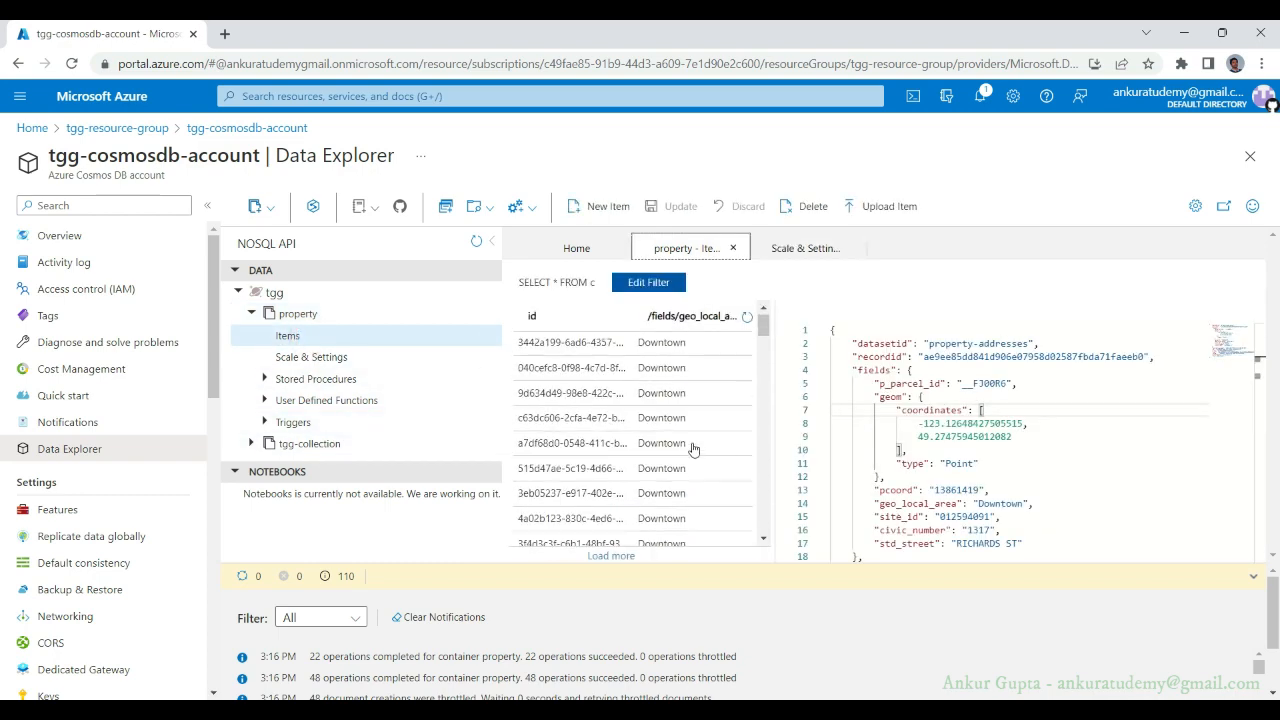
{"action": "scroll", "coordinate": [694, 450], "scroll_direction": "up", "scroll_amount": 5}
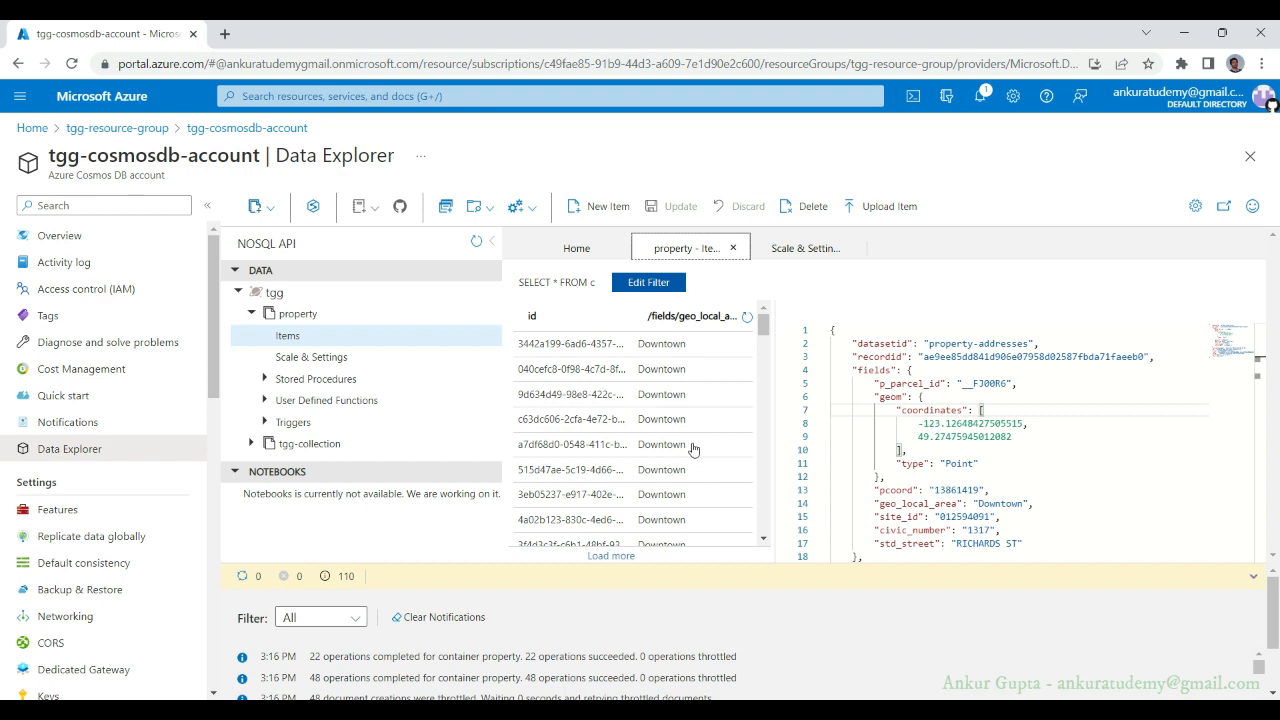
Step: Switch the property container's throughput back to Manual in its scale settings and review the cost estimate
{"action": "left_click", "coordinate": [320, 357]}
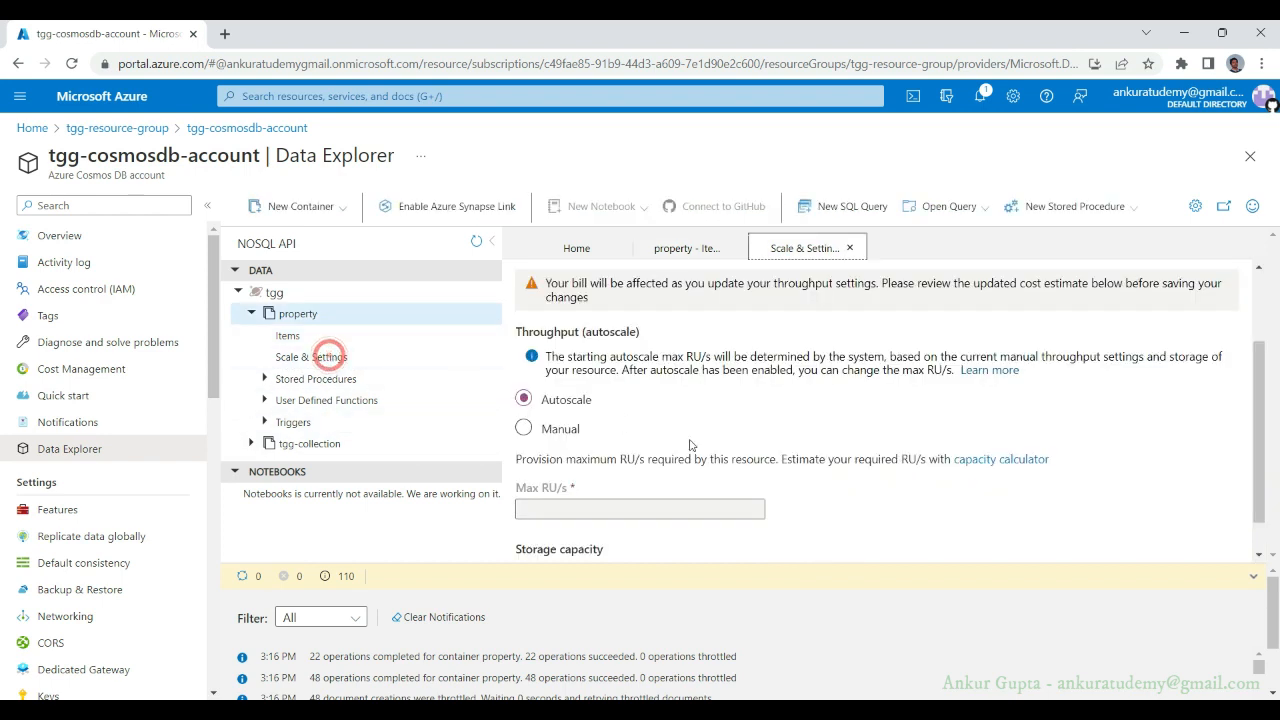
{"action": "left_click", "coordinate": [545, 430]}
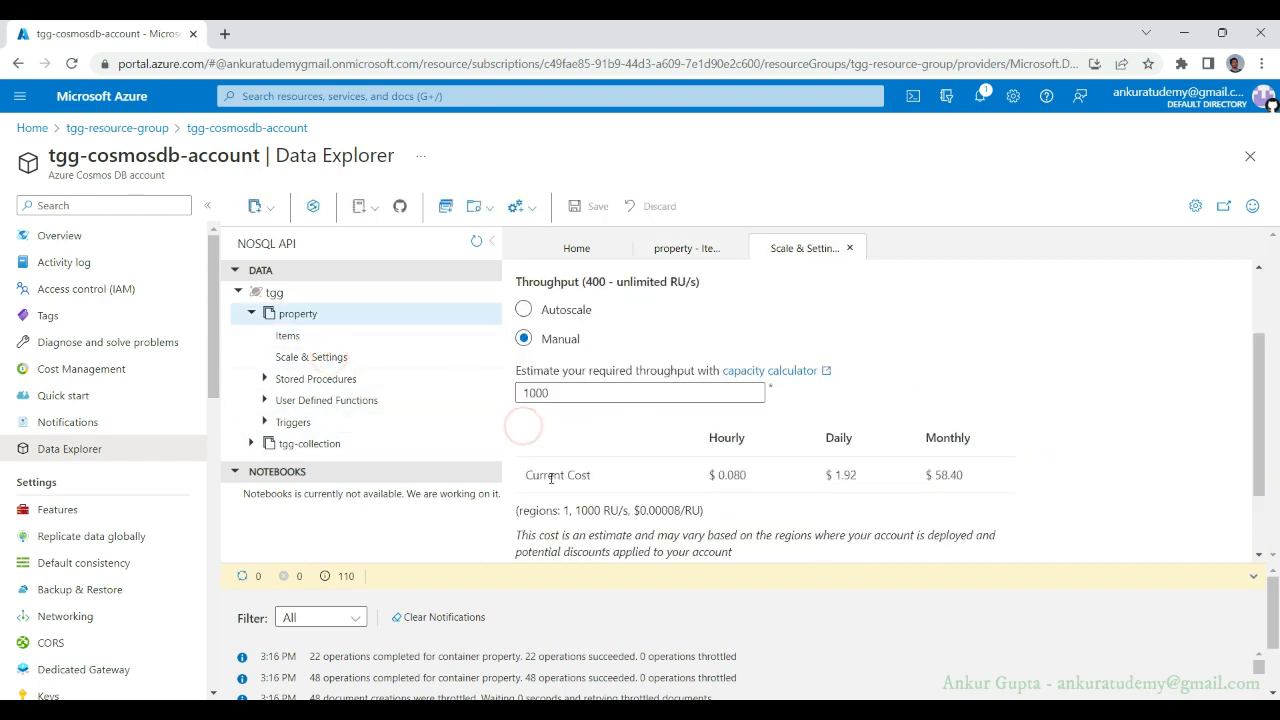
{"action": "scroll", "coordinate": [584, 429], "scroll_direction": "down", "scroll_amount": 3}
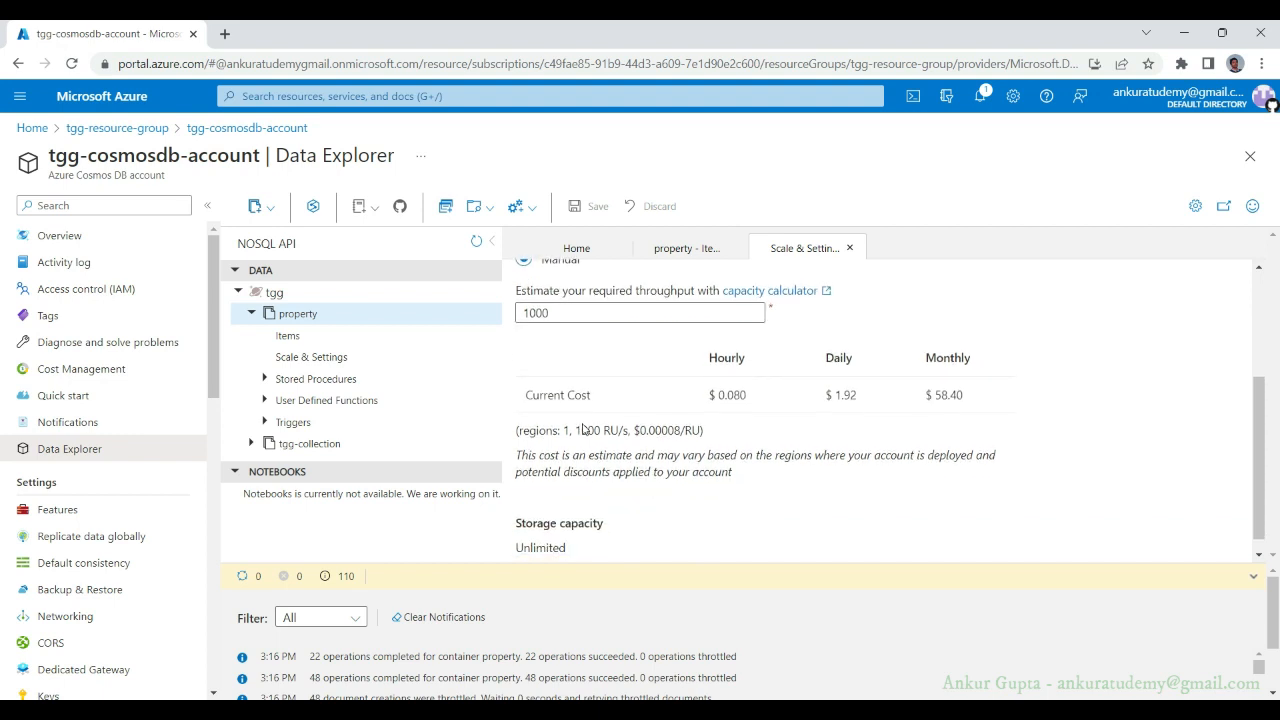
{"action": "scroll", "coordinate": [584, 429], "scroll_direction": "up", "scroll_amount": 3}
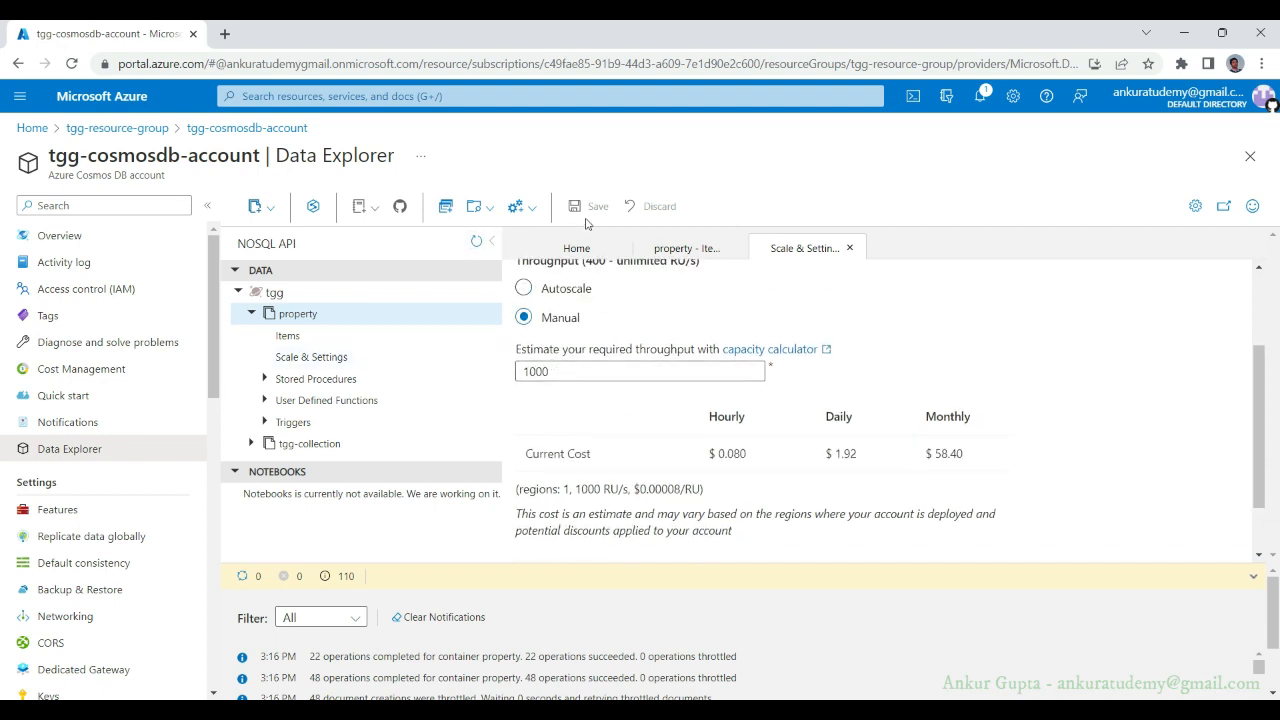
Step: Upload property-addresses-riley-park.json into the property container's items
{"action": "left_click", "coordinate": [359, 329]}
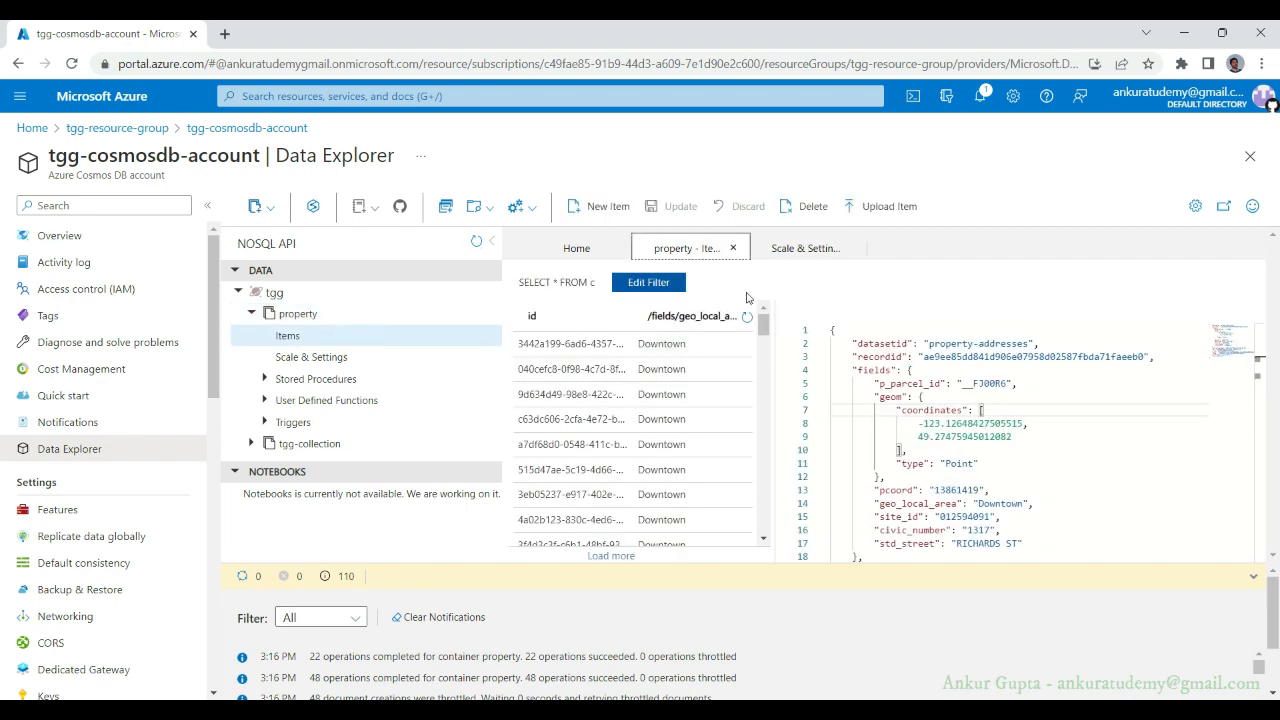
{"action": "left_click", "coordinate": [875, 206]}
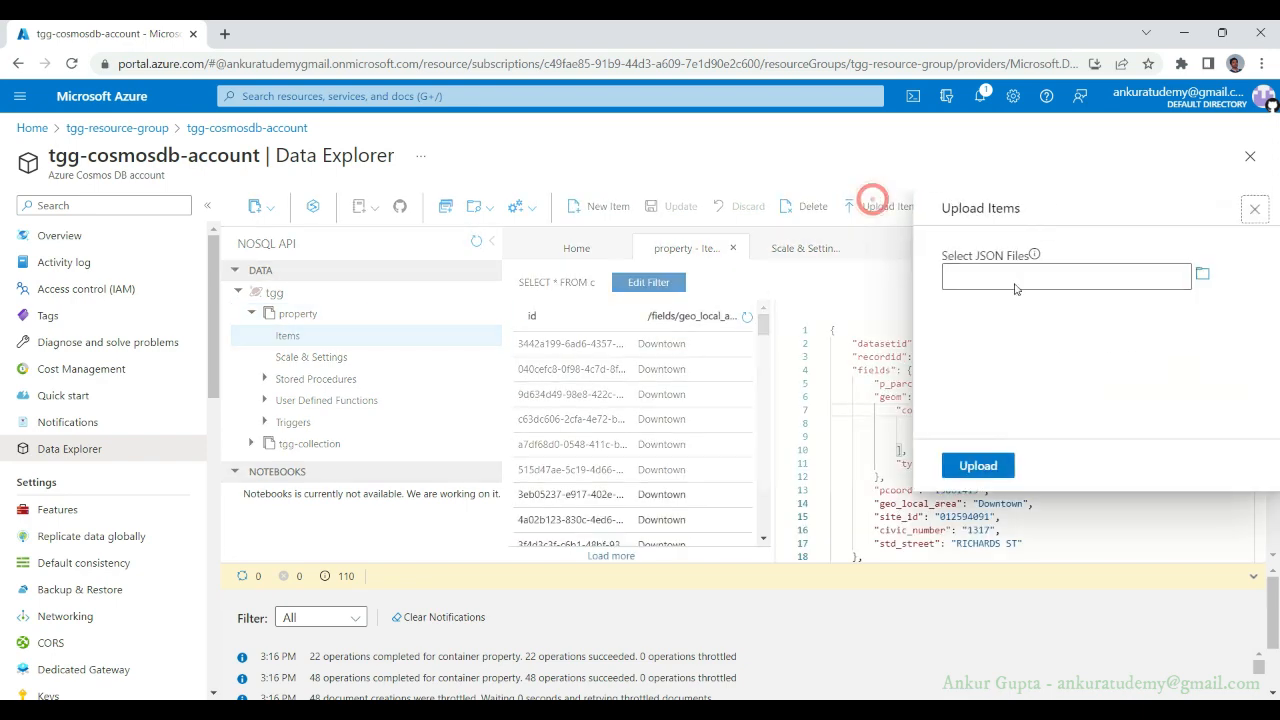
{"action": "left_click", "coordinate": [1205, 280]}
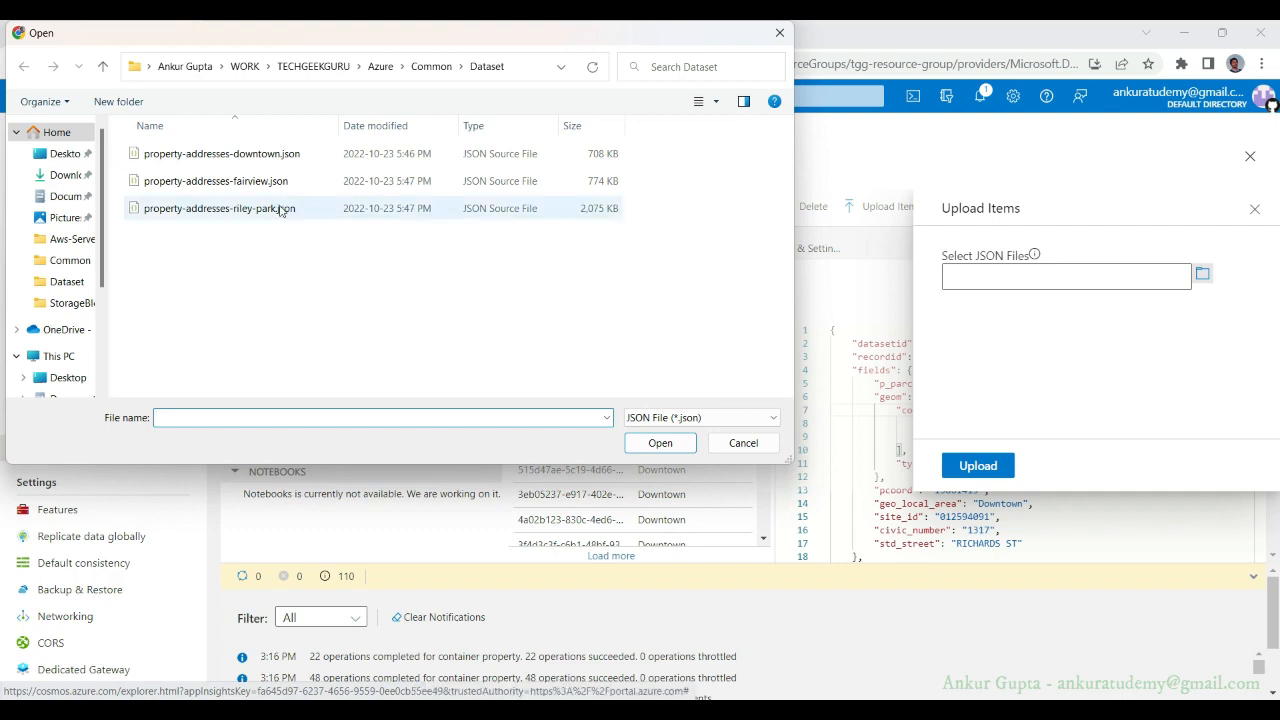
{"action": "double_click", "coordinate": [281, 208]}
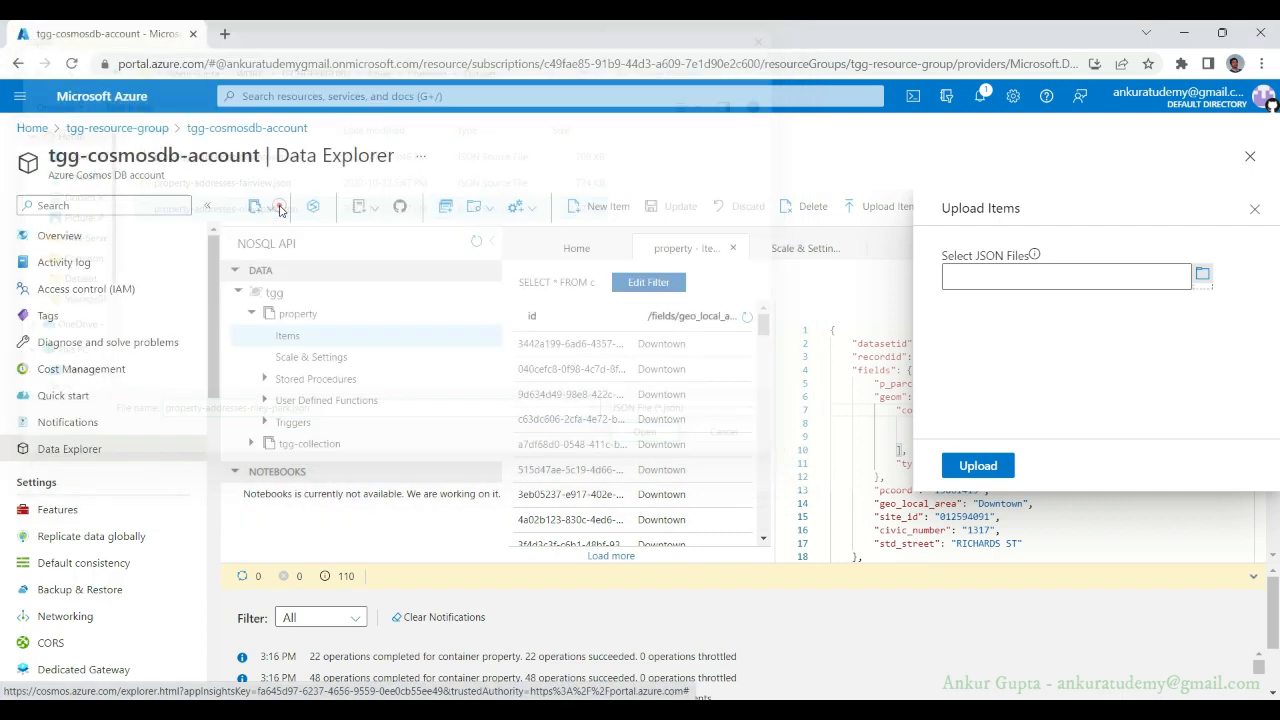
{"action": "left_click", "coordinate": [978, 471]}
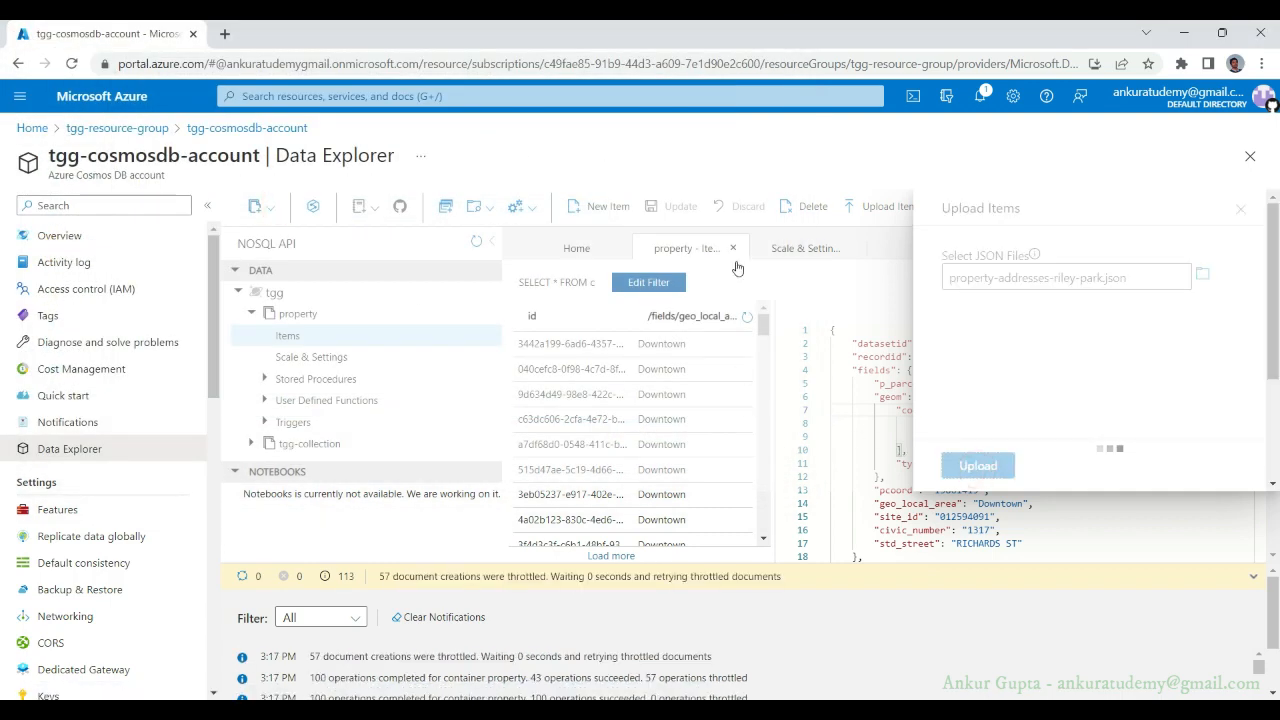
Step: Create a new SQL query on the property container and execute SELECT count(1) FROM c
{"action": "left_click", "coordinate": [790, 254]}
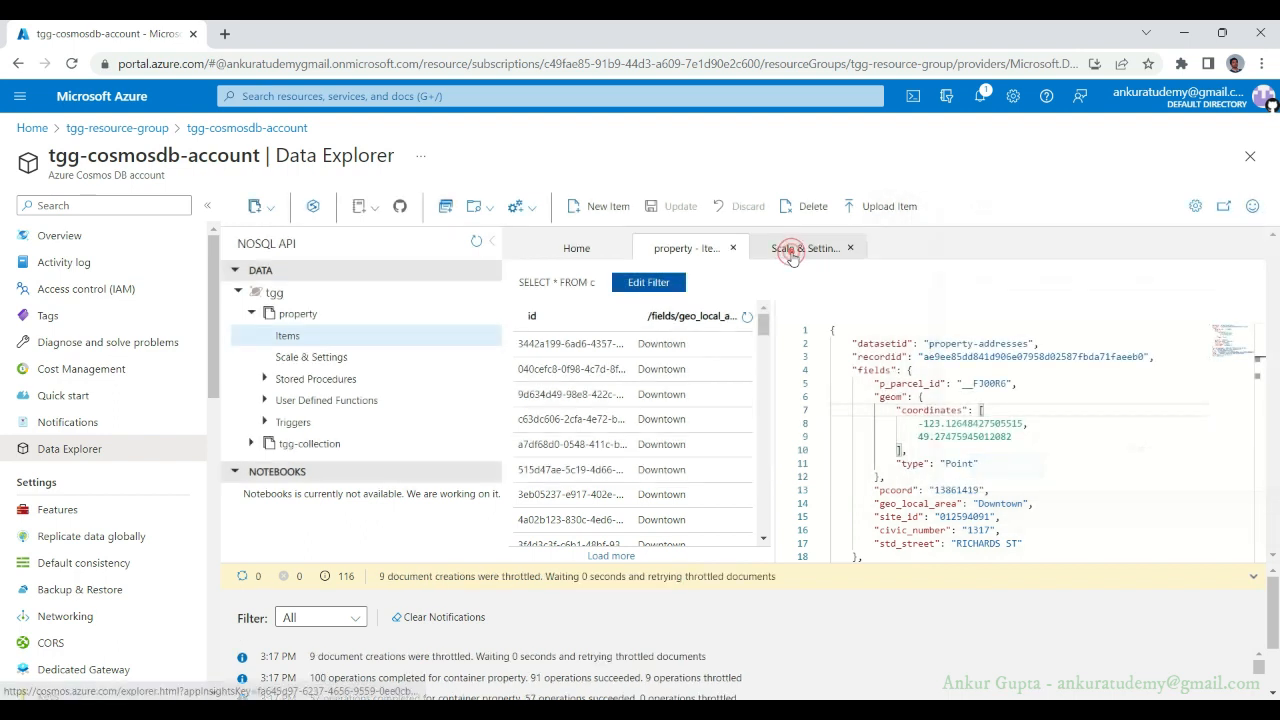
{"action": "left_click", "coordinate": [474, 212]}
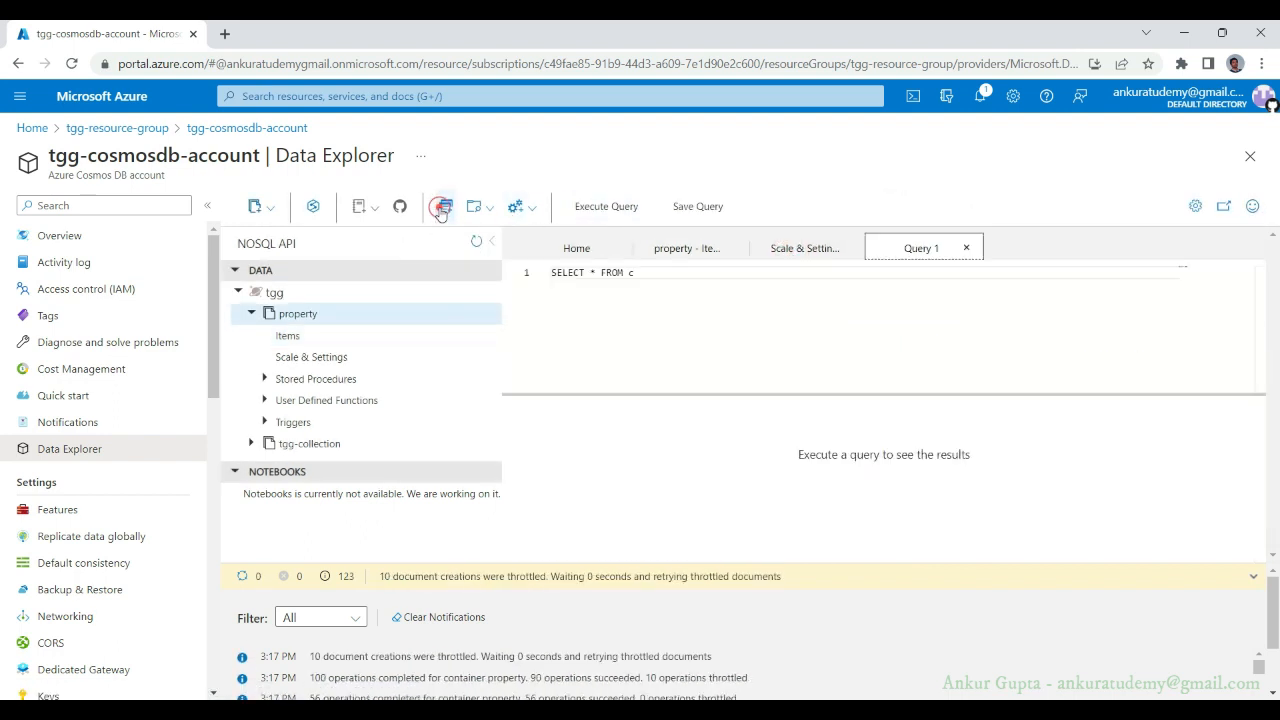
{"action": "left_click", "coordinate": [598, 273]}
{"action": "key", "text": "BackSpace"}
{"action": "type", "text": "cou"}
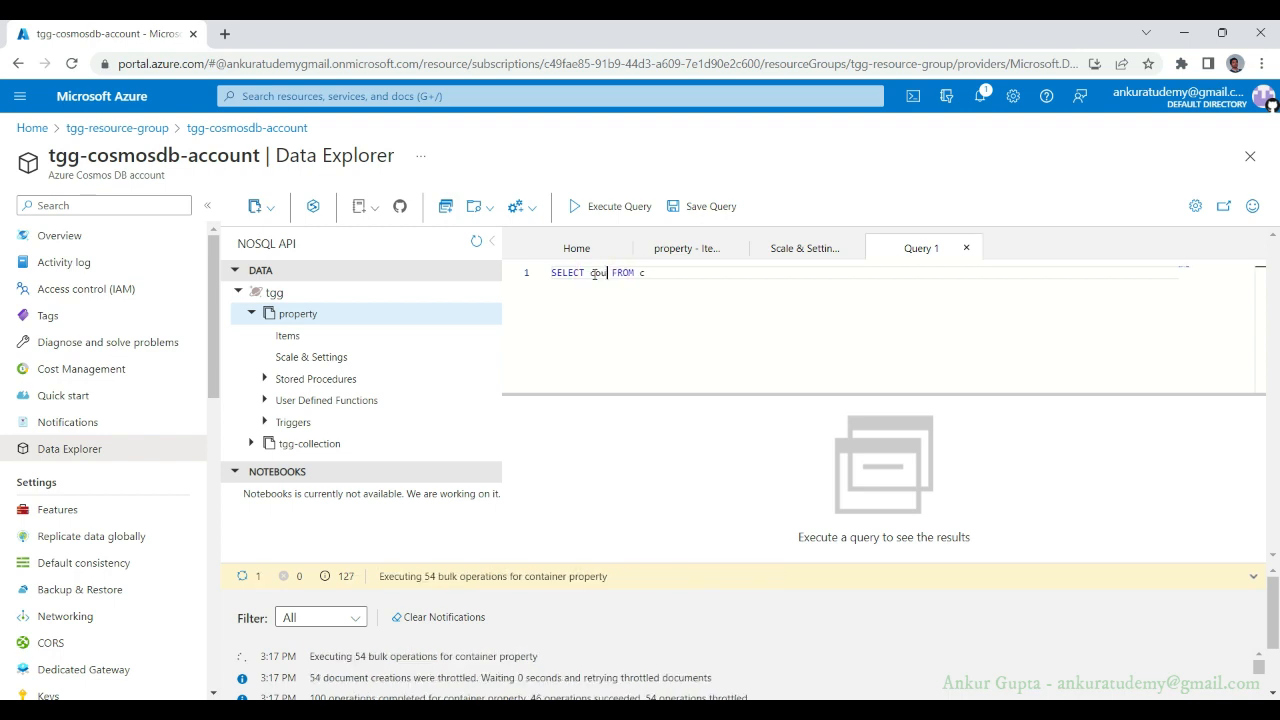
{"action": "type", "text": "nt(1)"}
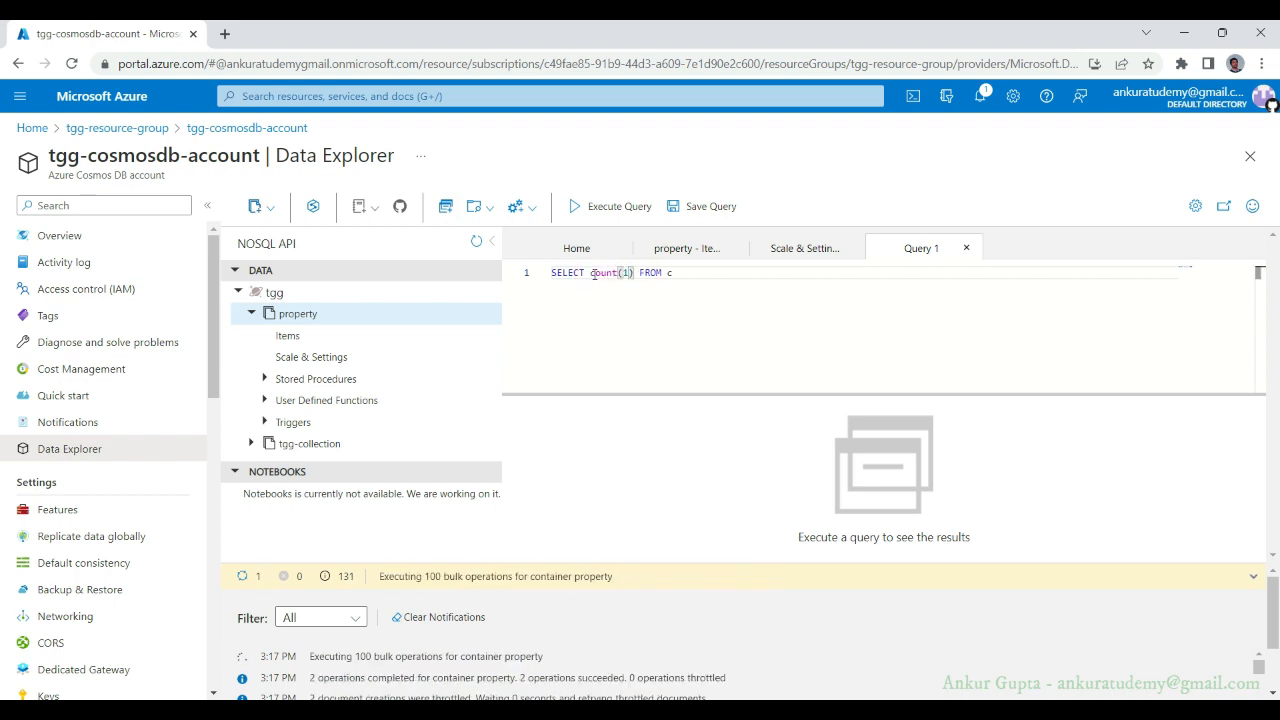
{"action": "left_click", "coordinate": [673, 273]}
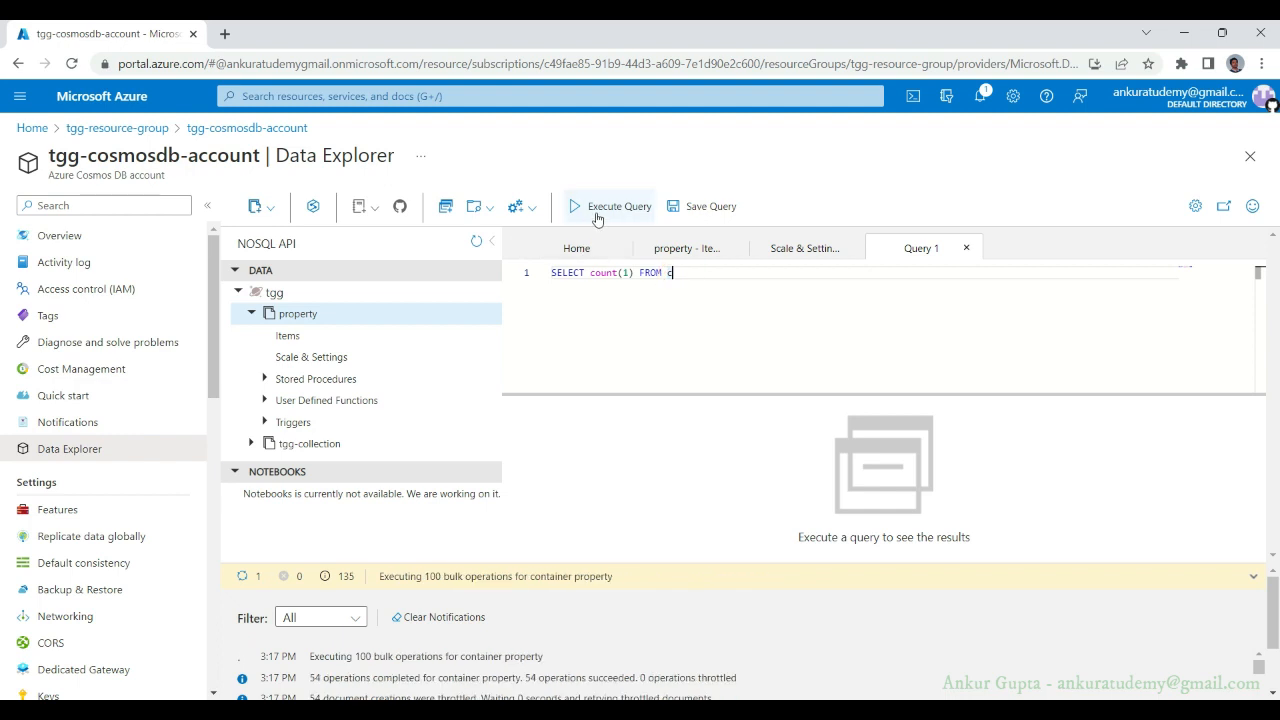
{"action": "left_click", "coordinate": [596, 212]}
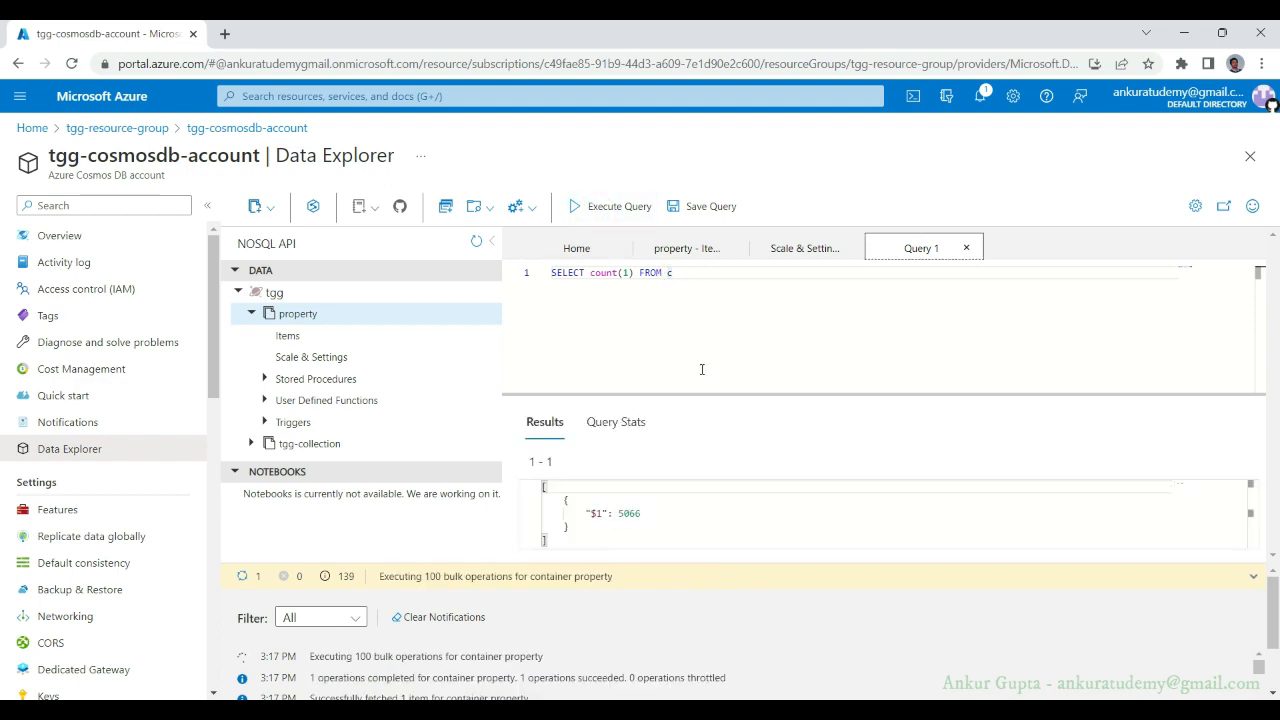
Step: Enlarge the query results area and re-execute SELECT count(1) FROM c several times to track the upload progress
{"action": "left_click_drag", "start_coordinate": [714, 394], "coordinate": [714, 347]}
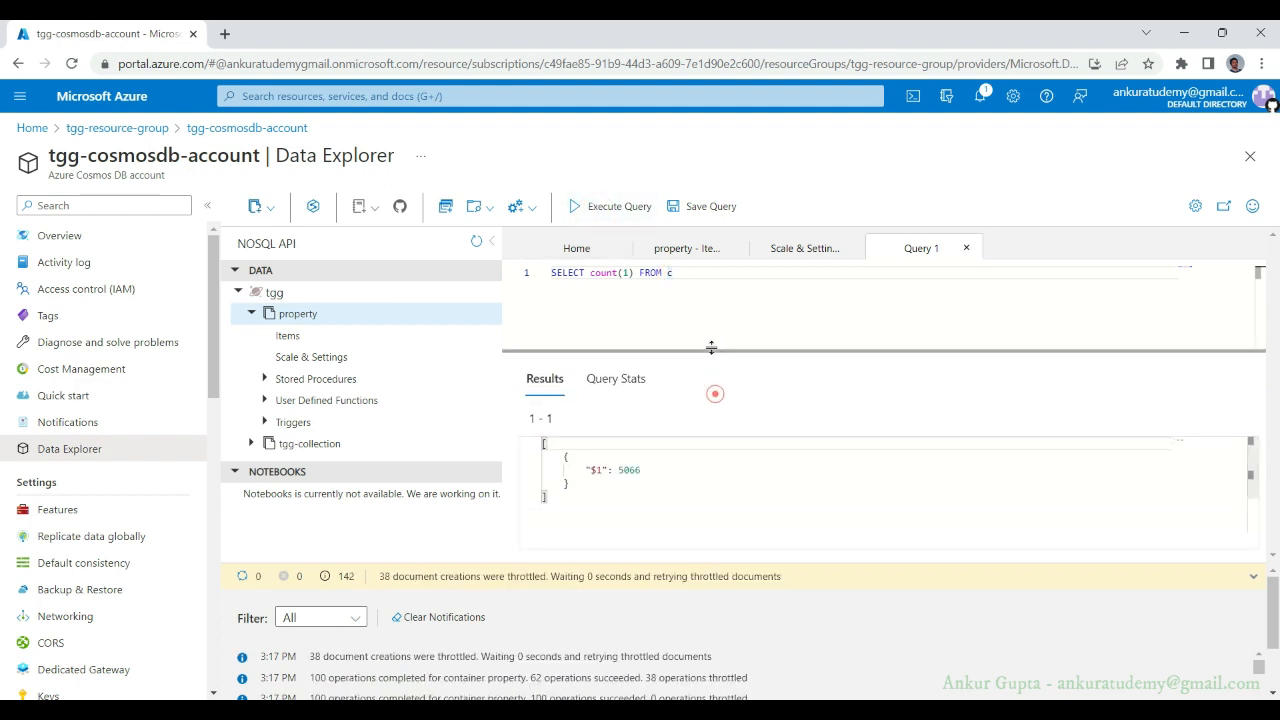
{"action": "left_click", "coordinate": [608, 213]}
{"action": "left_click", "coordinate": [608, 213]}
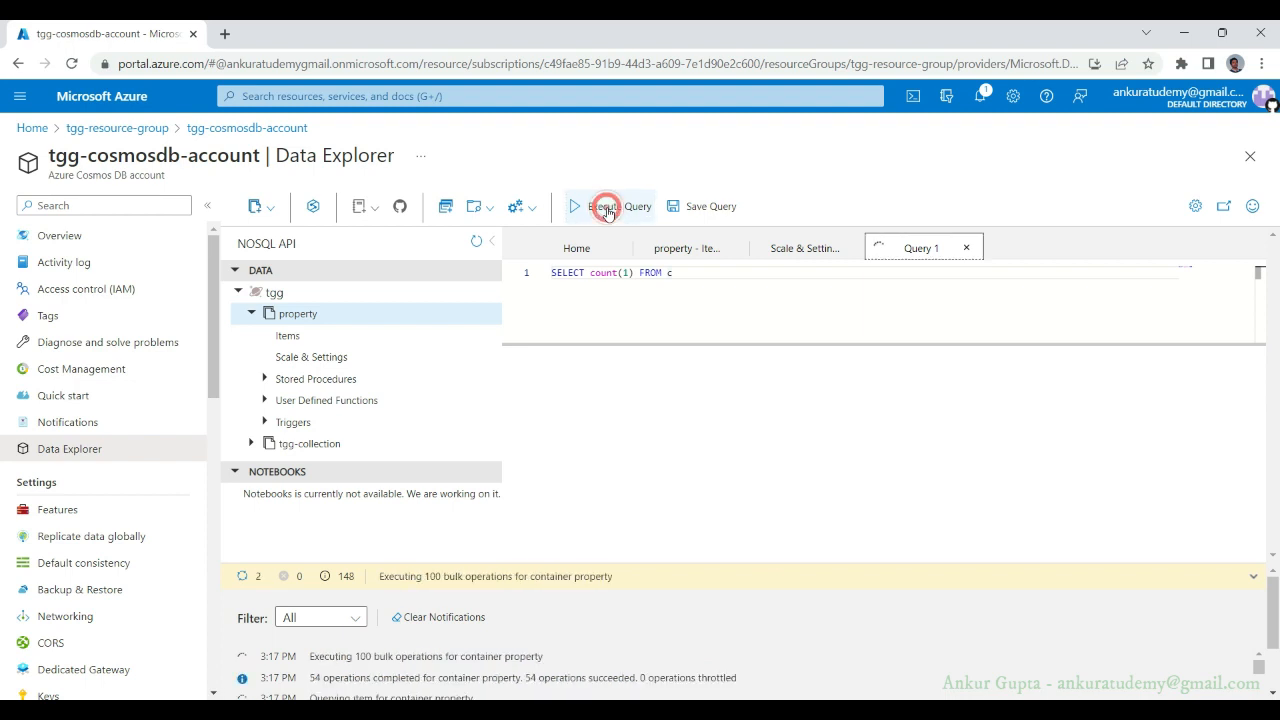
{"action": "left_click", "coordinate": [608, 213]}
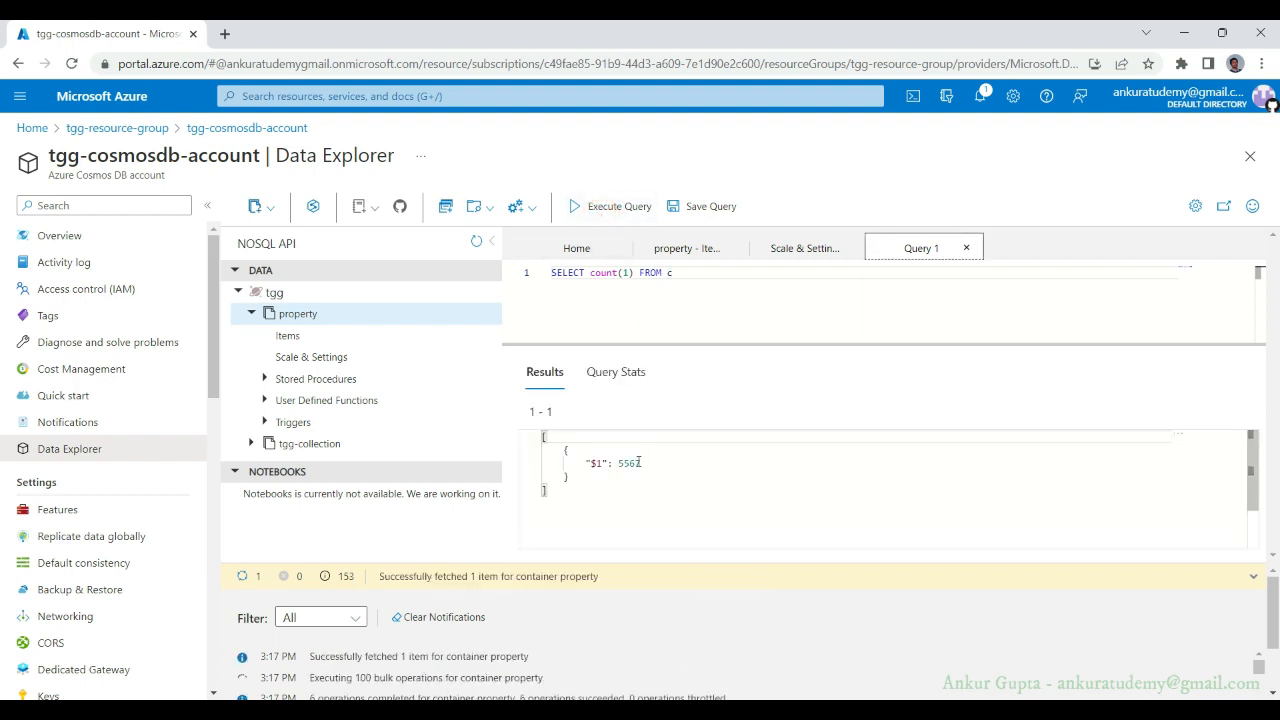
{"action": "left_click", "coordinate": [604, 207]}
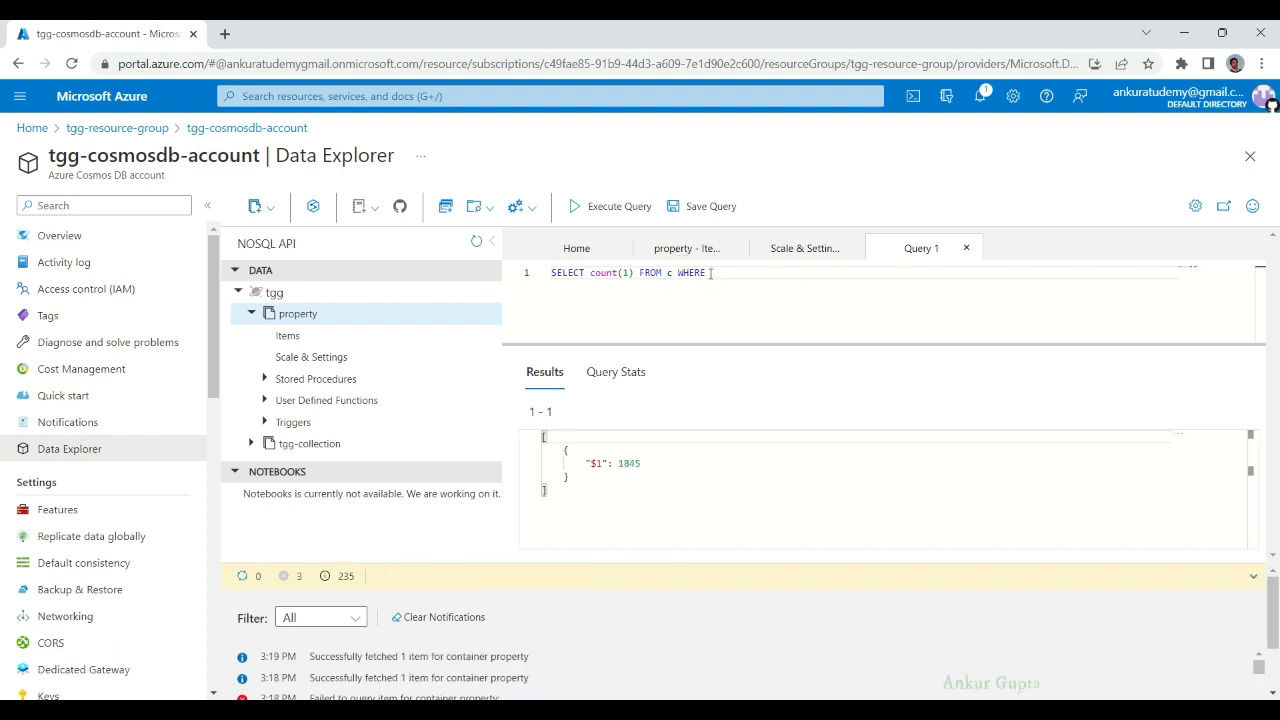
Step: Restrict the count query with WHERE c.fields.geo_local_area="Downtown" and execute it
{"action": "type", "text": "fields.geo_local_area'Downtow"}
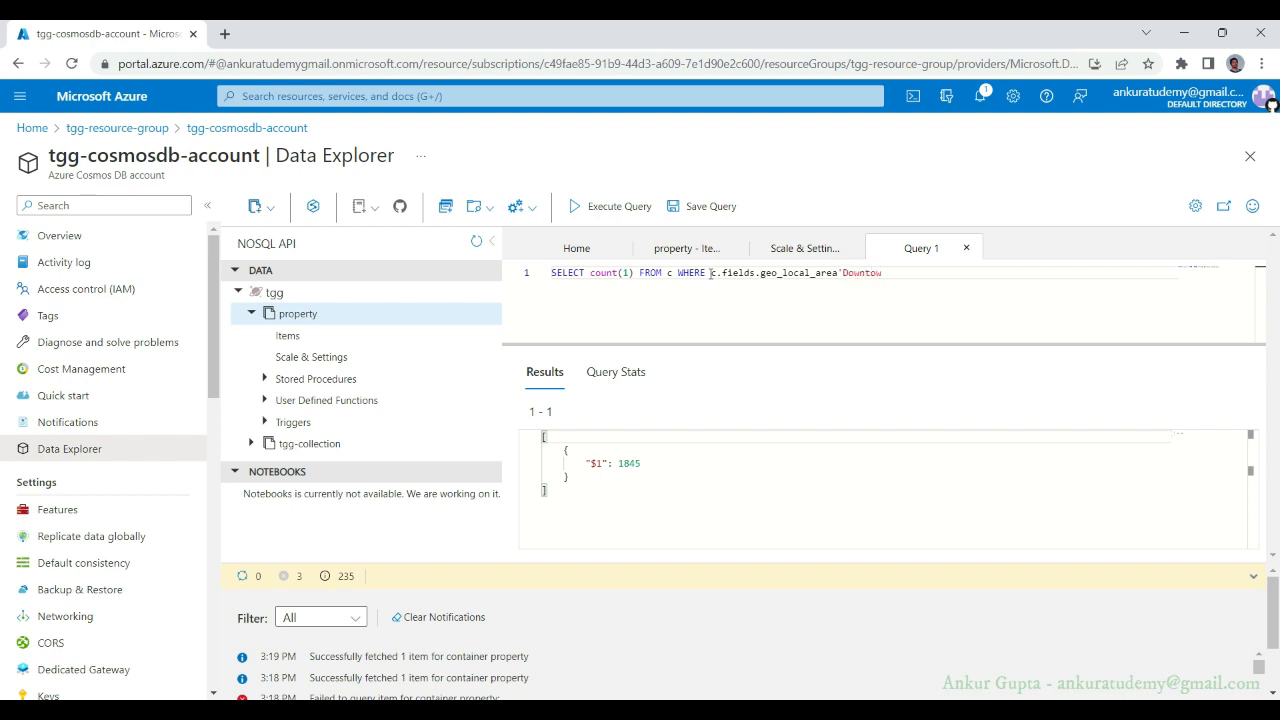
{"action": "key", "text": "BackSpace"}
{"action": "key", "text": "BackSpace"}
{"action": "key", "text": "BackSpace"}
{"action": "key", "text": "BackSpace"}
{"action": "key", "text": "BackSpace"}
{"action": "key", "text": "BackSpace"}
{"action": "key", "text": "BackSpace"}
{"action": "key", "text": "BackSpace"}
{"action": "key", "text": "BackSpace"}
{"action": "key", "text": "BackSpace"}
{"action": "left_click", "coordinate": [608, 207]}
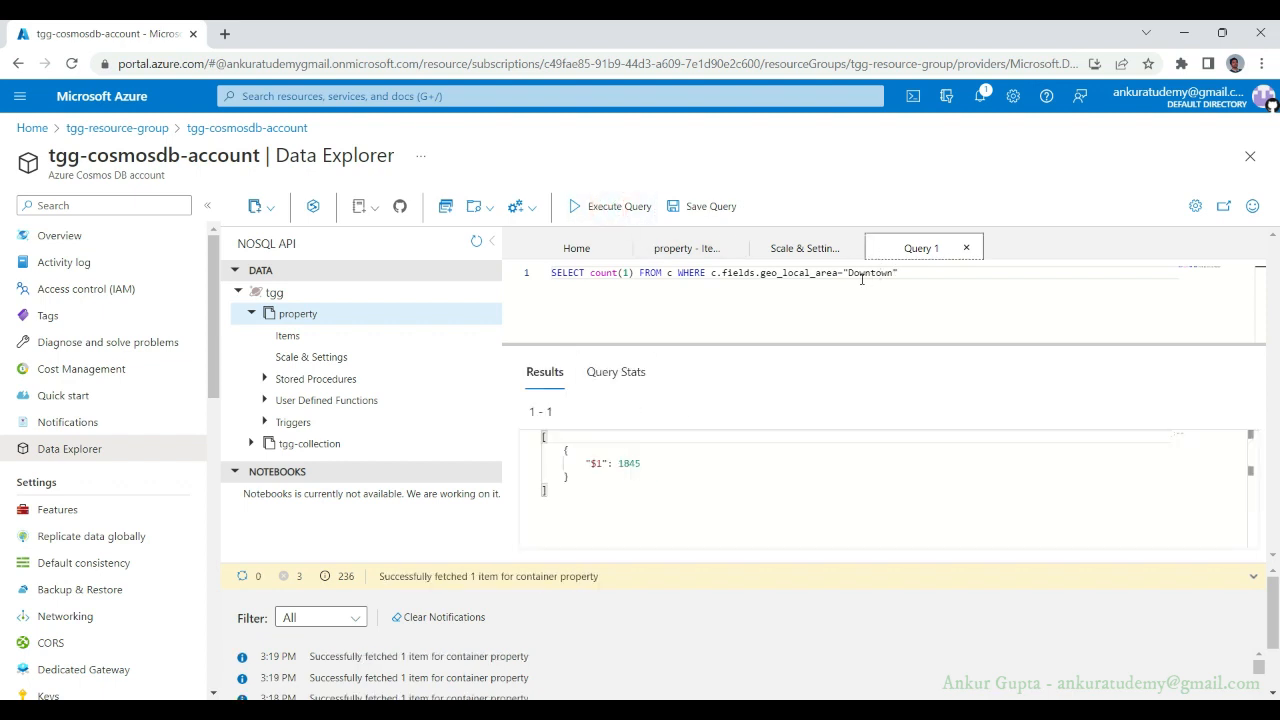
Step: Change the geo_local_area filter value in the query to "Fairview" and execute it
{"action": "left_click_drag", "start_coordinate": [848, 278], "coordinate": [891, 278]}
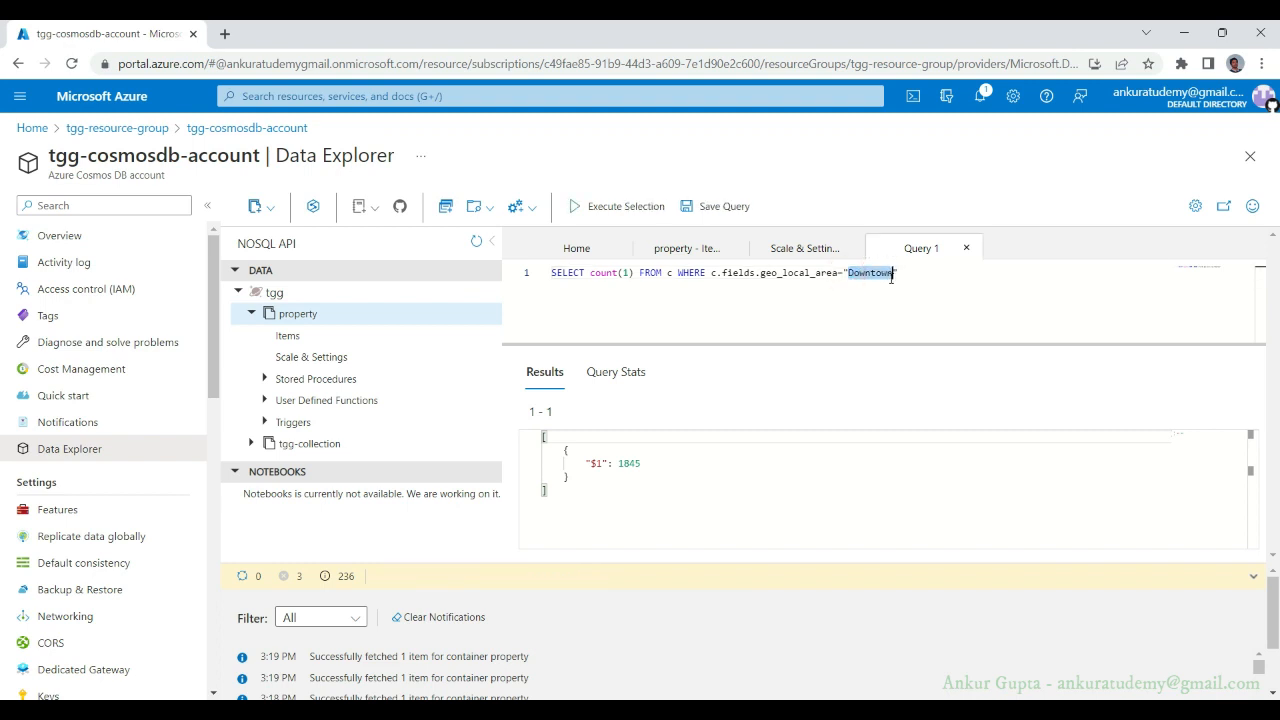
{"action": "type", "text": "Fairv"}
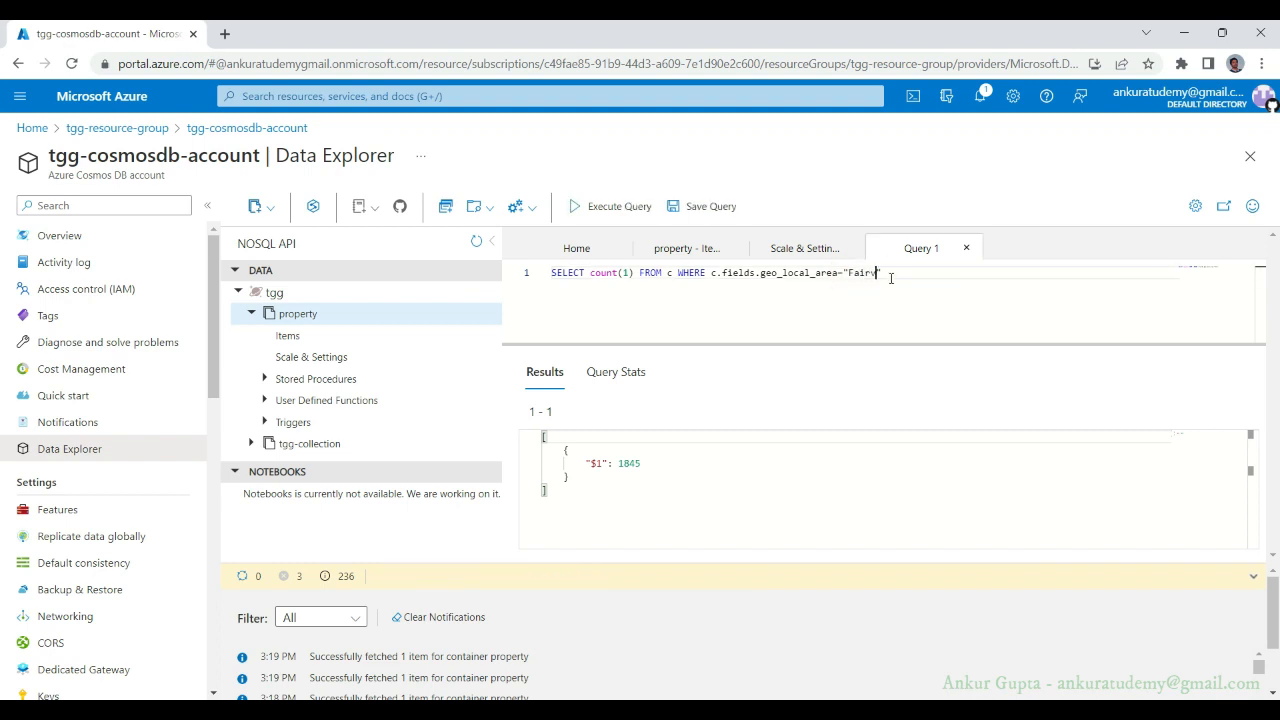
{"action": "type", "text": "iew"}
{"action": "left_click", "coordinate": [618, 206]}
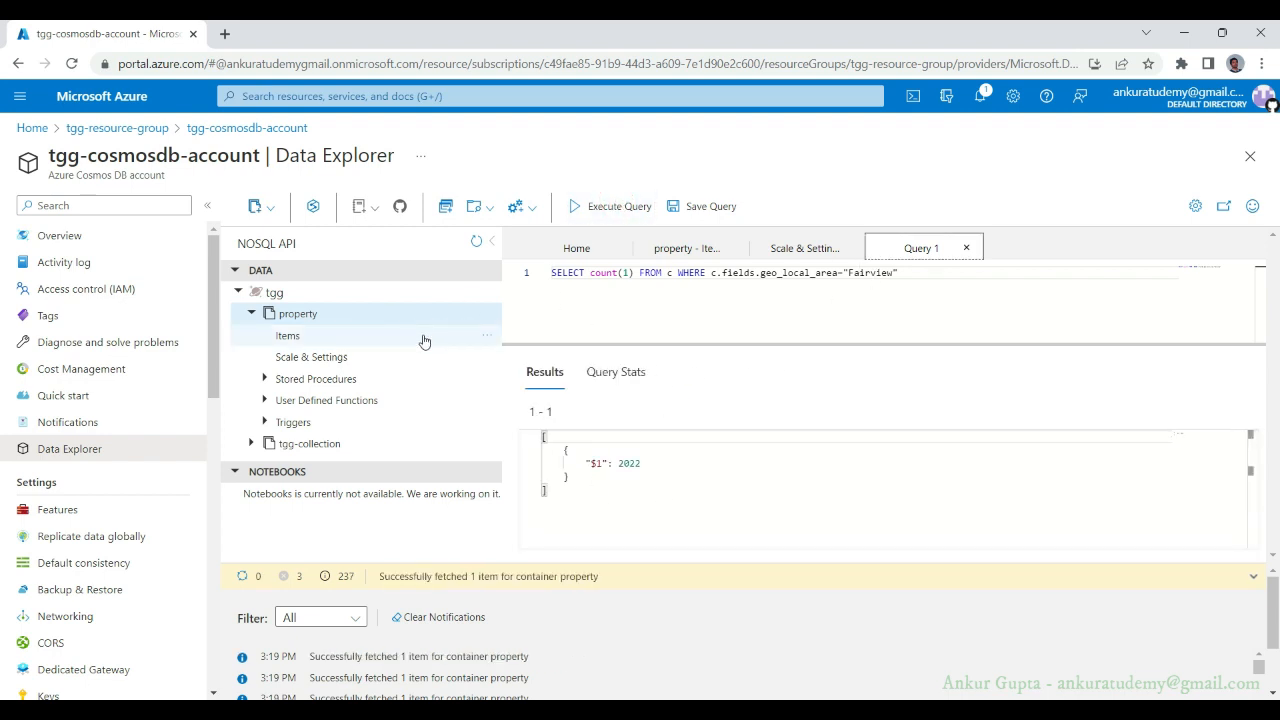
Step: Open the property container's indexing policy and examine its includedPaths and excludedPaths sections
{"action": "left_click", "coordinate": [385, 357]}
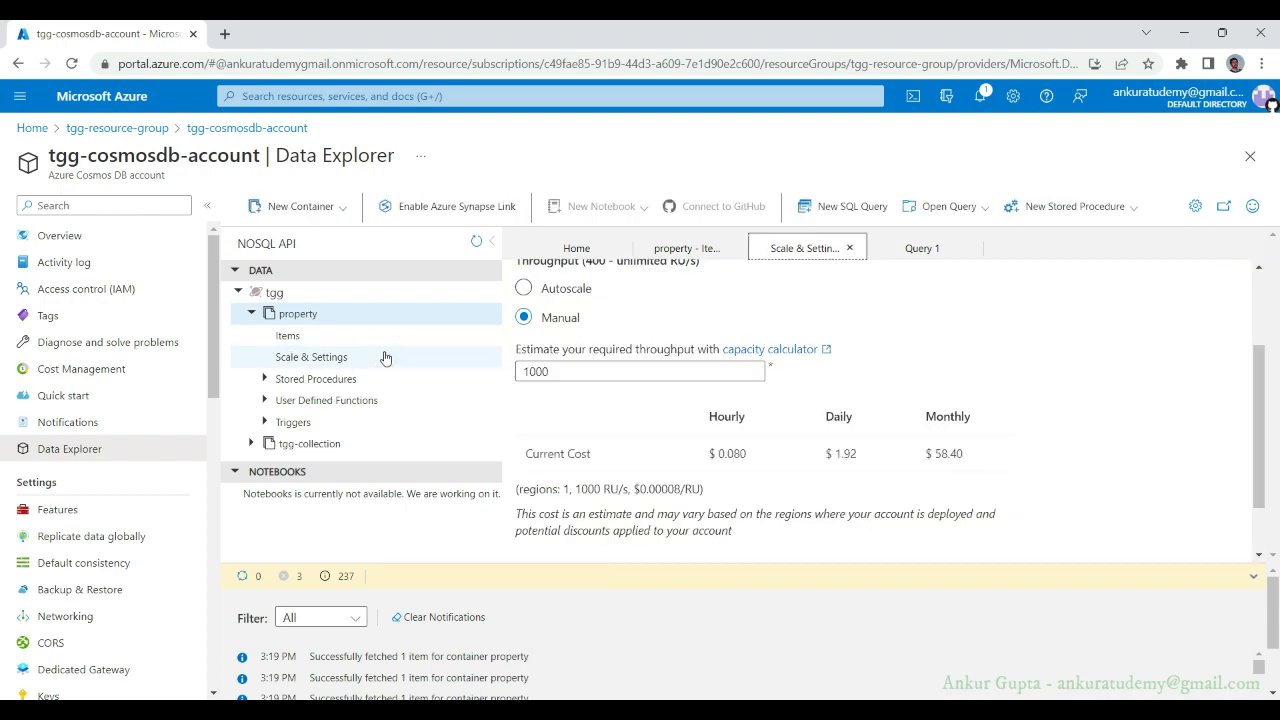
{"action": "scroll", "coordinate": [683, 420], "scroll_direction": "up", "scroll_amount": 3}
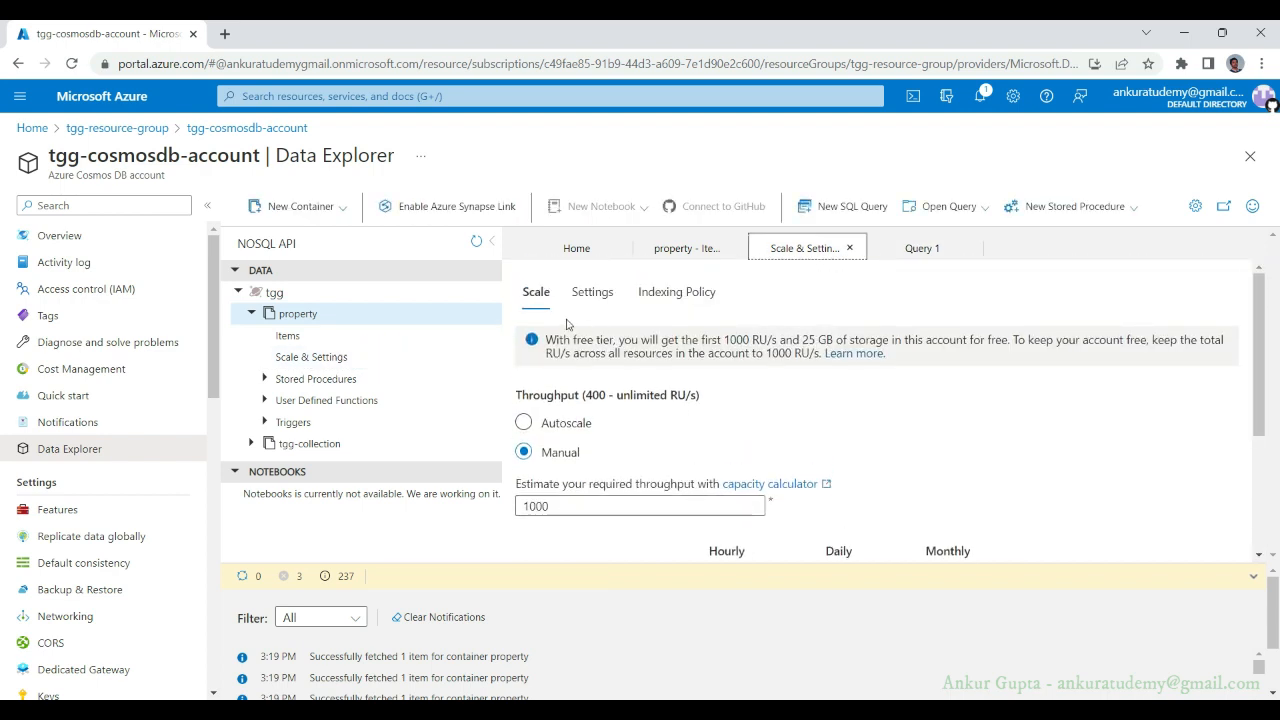
{"action": "left_click", "coordinate": [669, 310]}
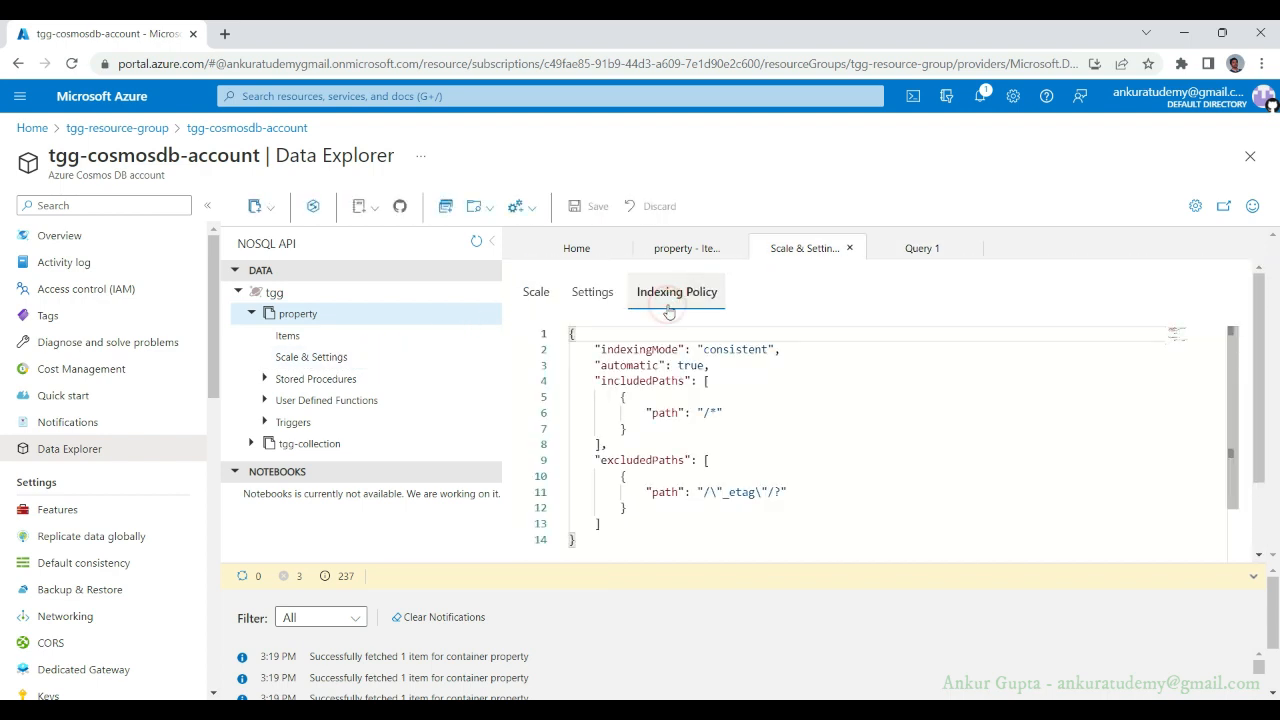
{"action": "left_click_drag", "start_coordinate": [594, 380], "coordinate": [685, 508]}
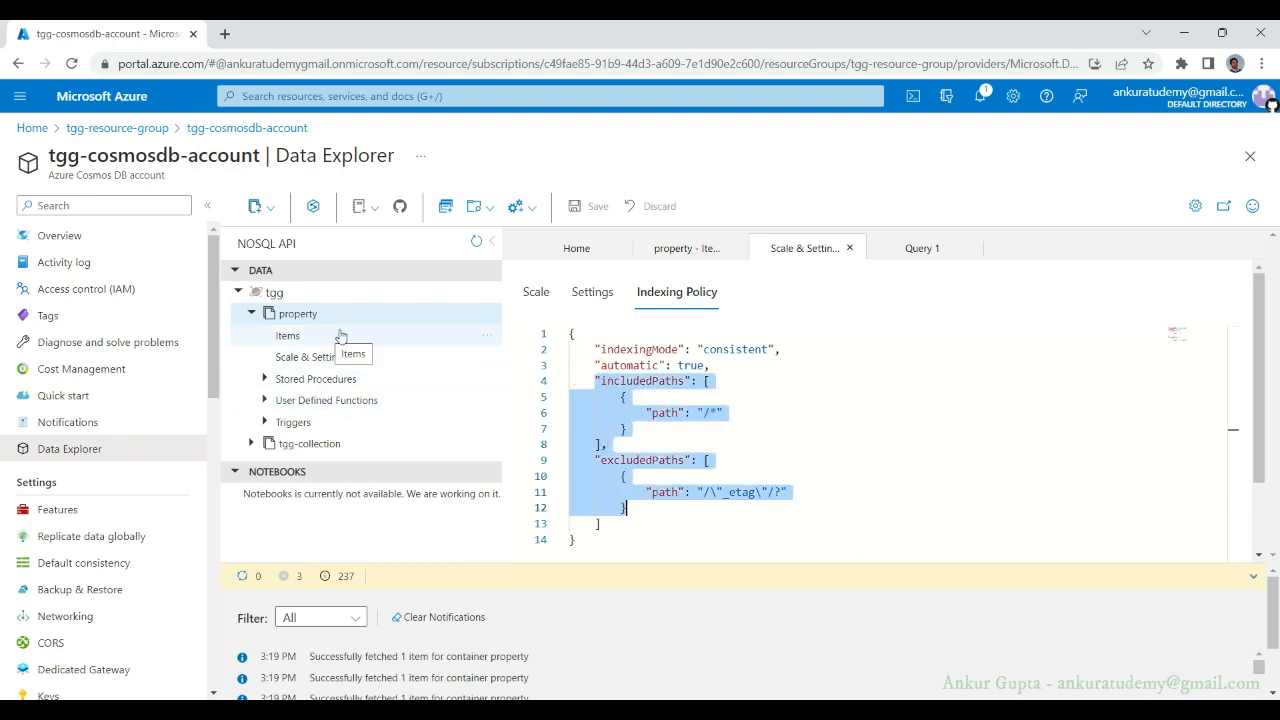
{"action": "left_click", "coordinate": [732, 408]}
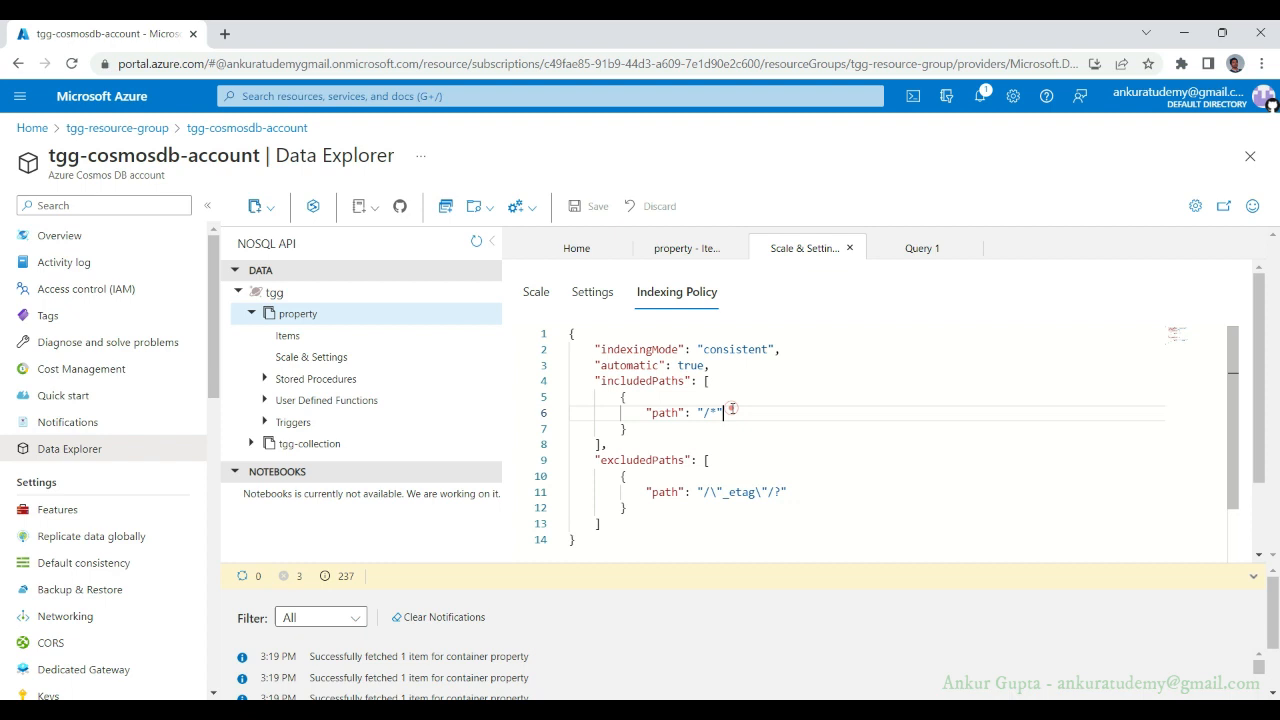
{"action": "double_click", "coordinate": [636, 381]}
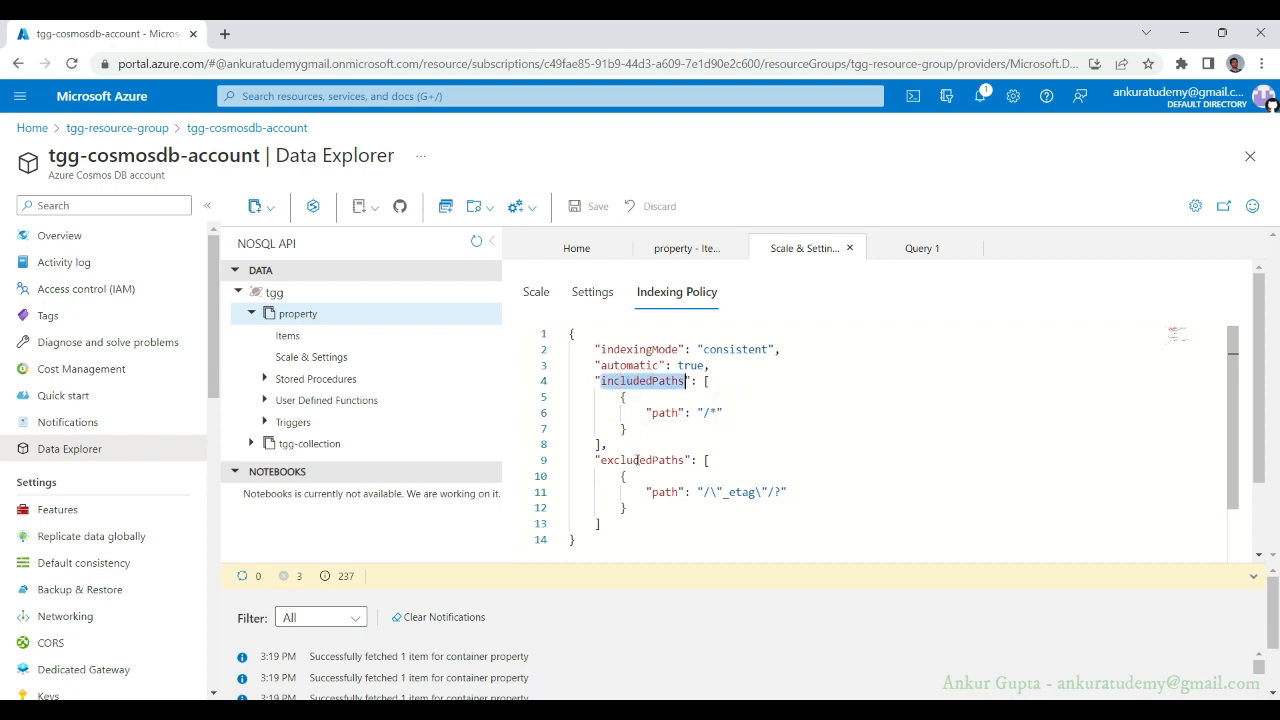
{"action": "double_click", "coordinate": [639, 460]}
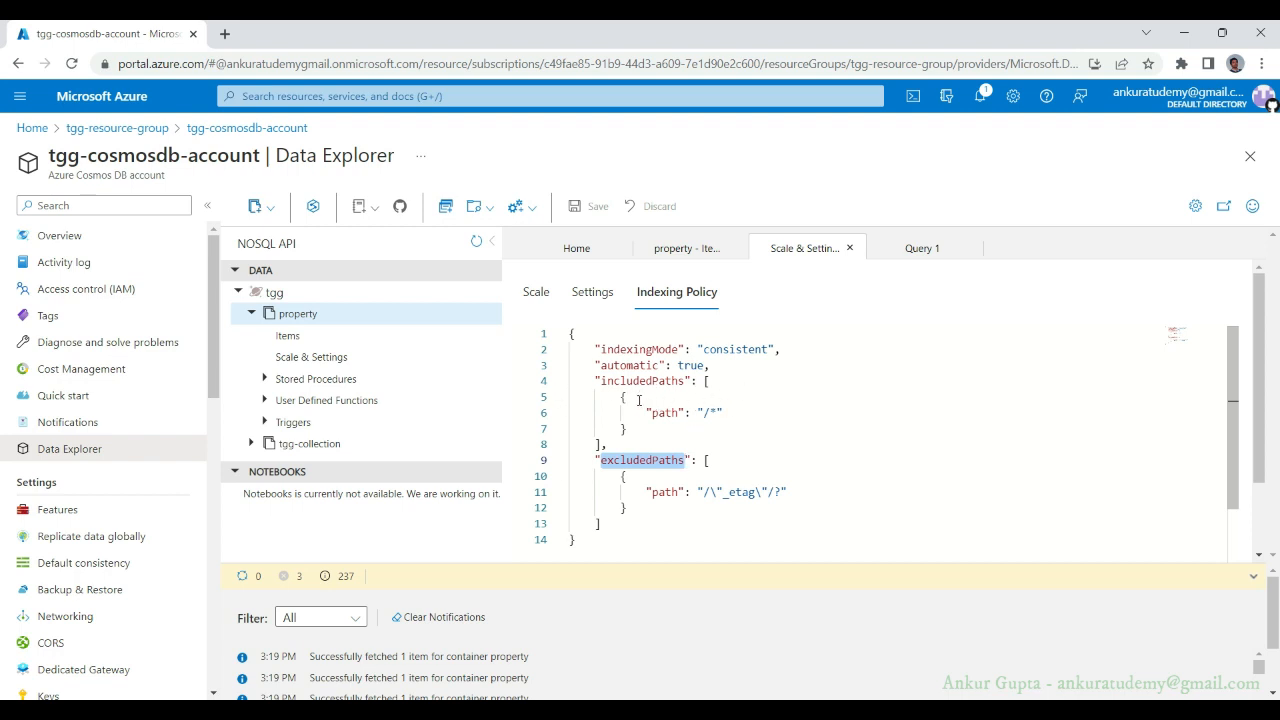
Step: Examine the individual path entries listed under the included and excluded paths of the indexing policy
{"action": "left_click_drag", "start_coordinate": [638, 400], "coordinate": [726, 417]}
{"action": "left_click", "coordinate": [726, 417]}
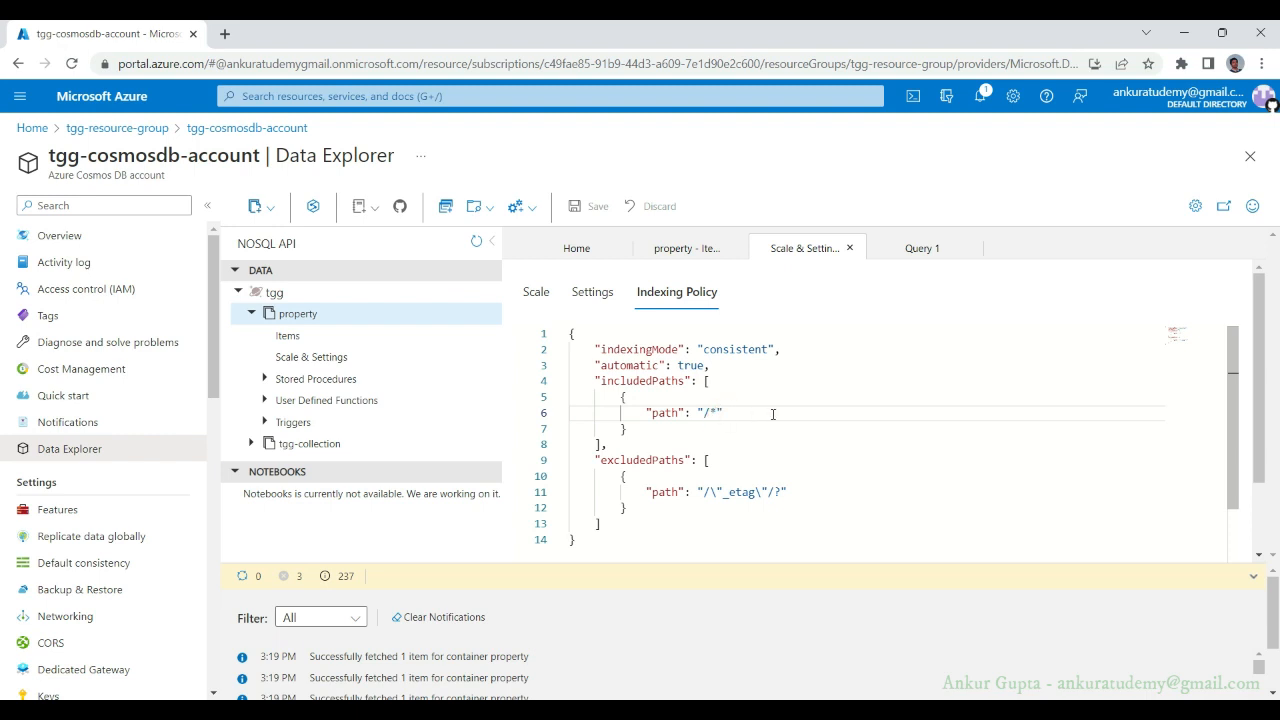
{"action": "key", "text": "shift+Home"}
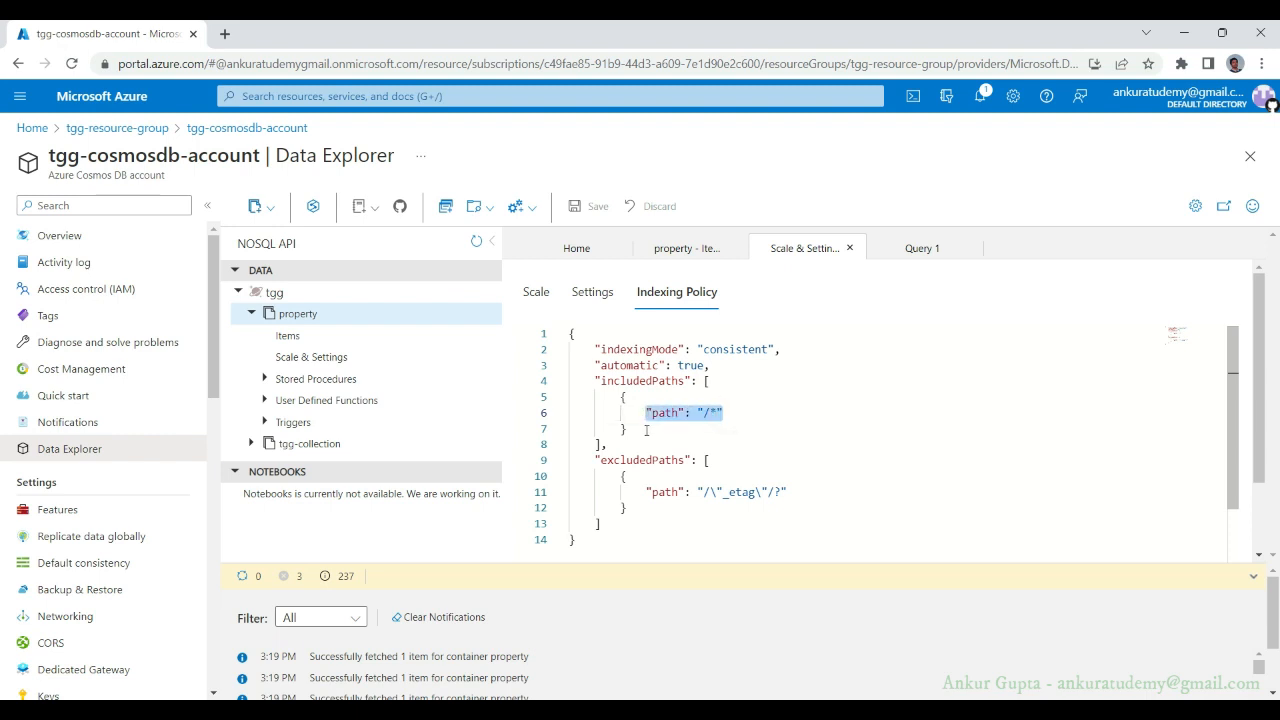
{"action": "left_click_drag", "start_coordinate": [645, 491], "coordinate": [797, 491]}
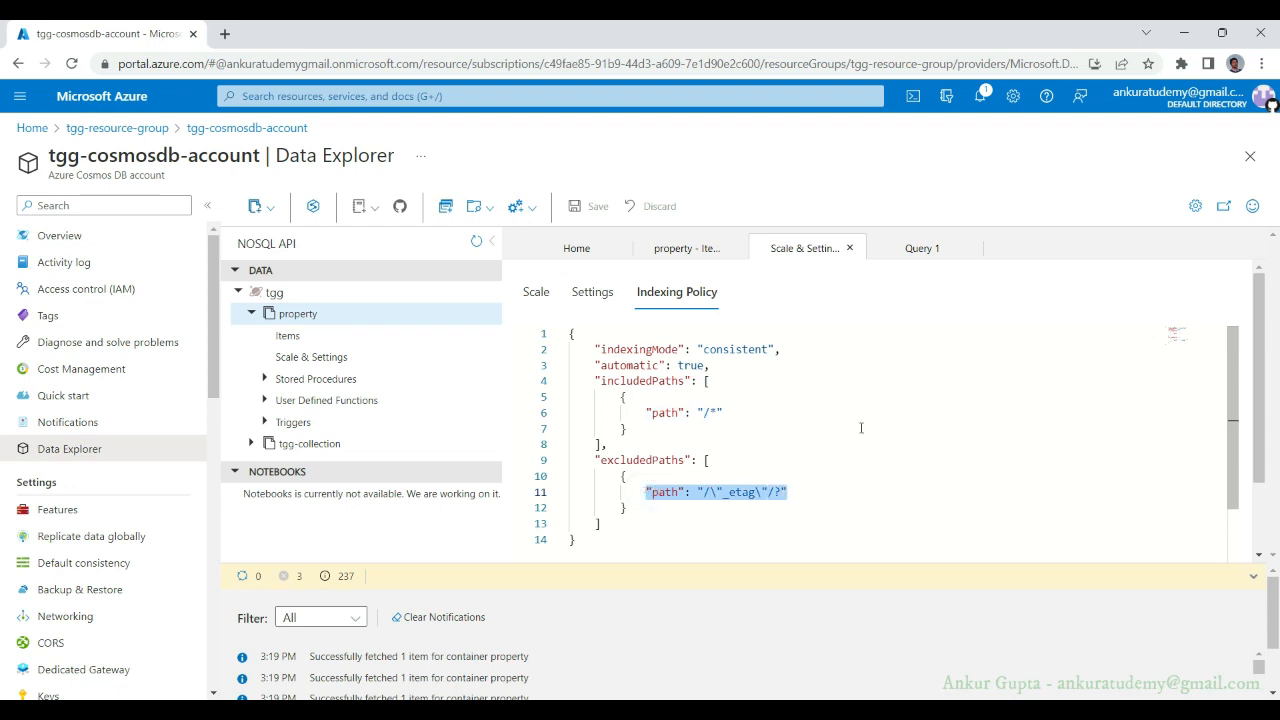
{"action": "left_click", "coordinate": [858, 383]}
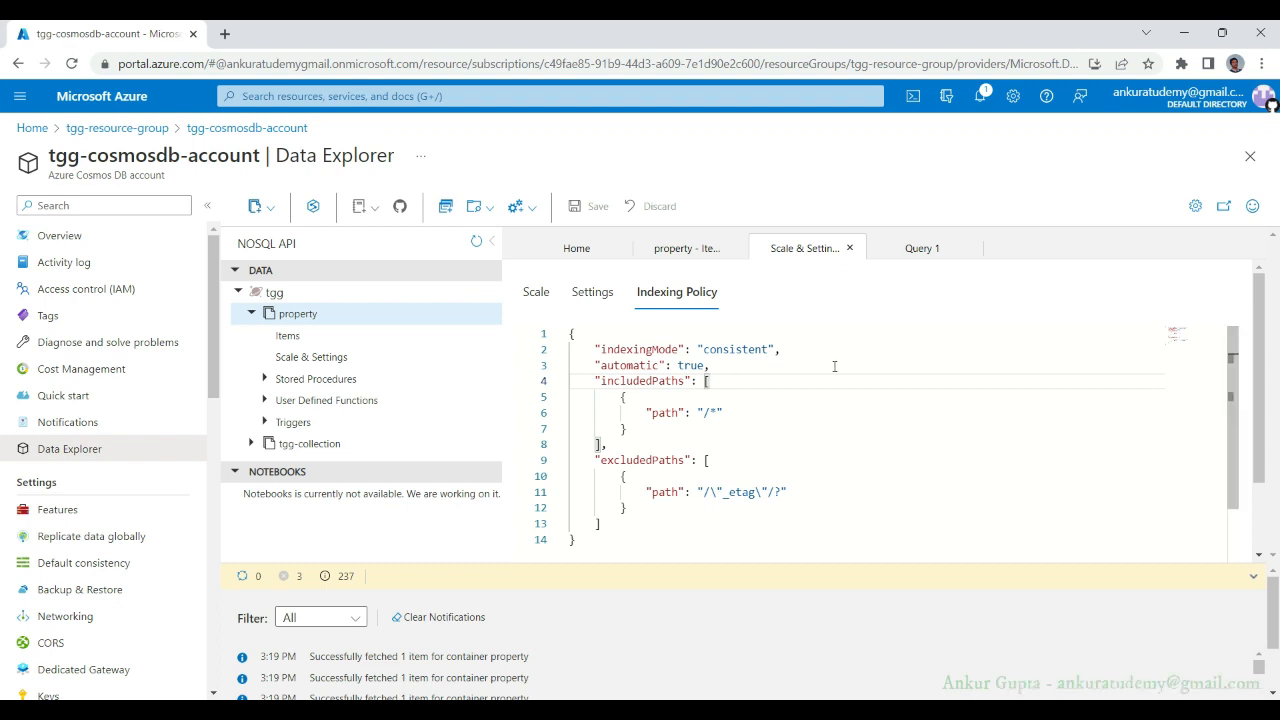
Step: Return to the property container's items and browse the document list with its geo_local_area partition values
{"action": "left_click", "coordinate": [787, 349]}
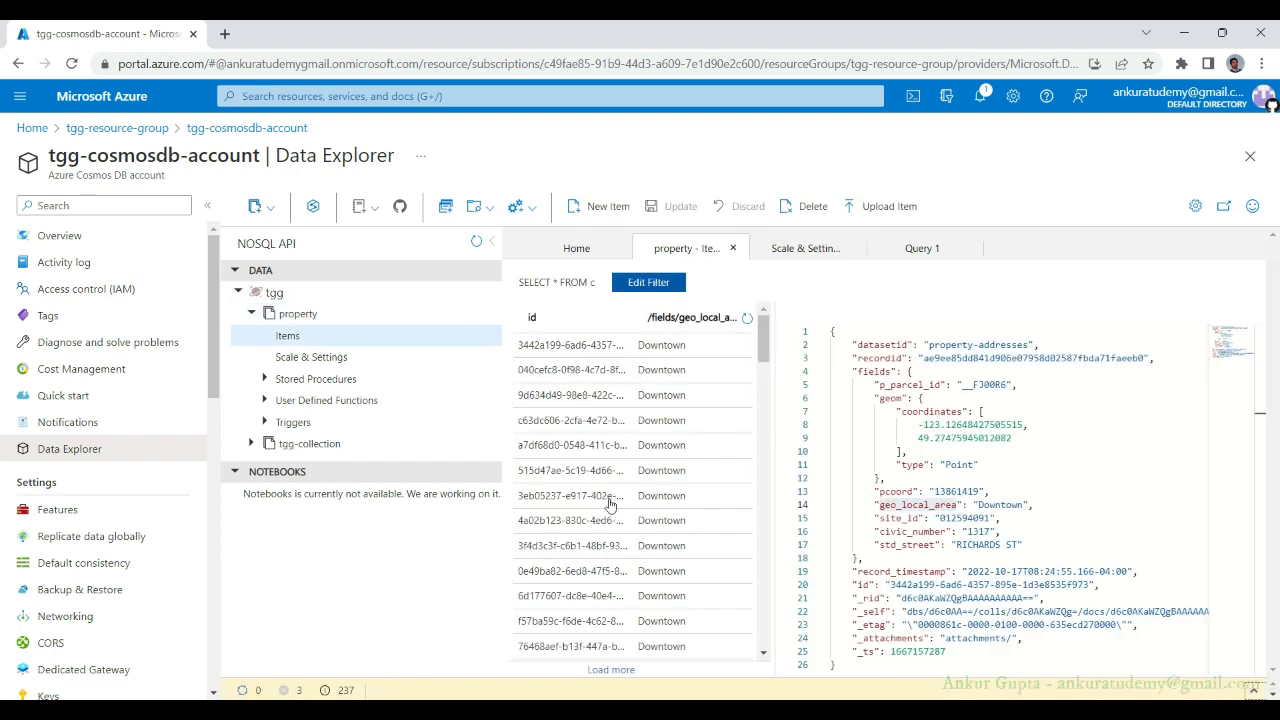
{"action": "scroll", "coordinate": [647, 461], "scroll_direction": "down", "scroll_amount": 6}
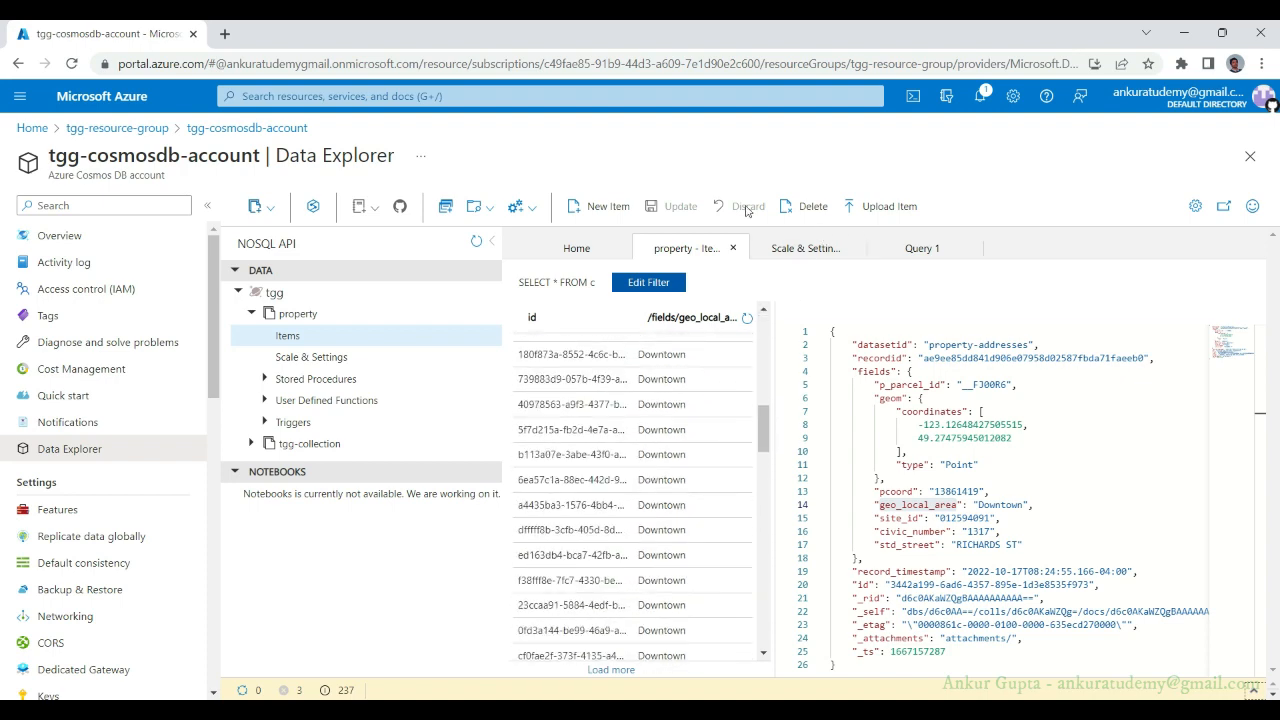
Step: Replace the whole query in Query 1 with select count(1) from c and execute it
{"action": "left_click", "coordinate": [908, 258]}
{"action": "left_click_drag", "start_coordinate": [905, 272], "coordinate": [537, 273]}
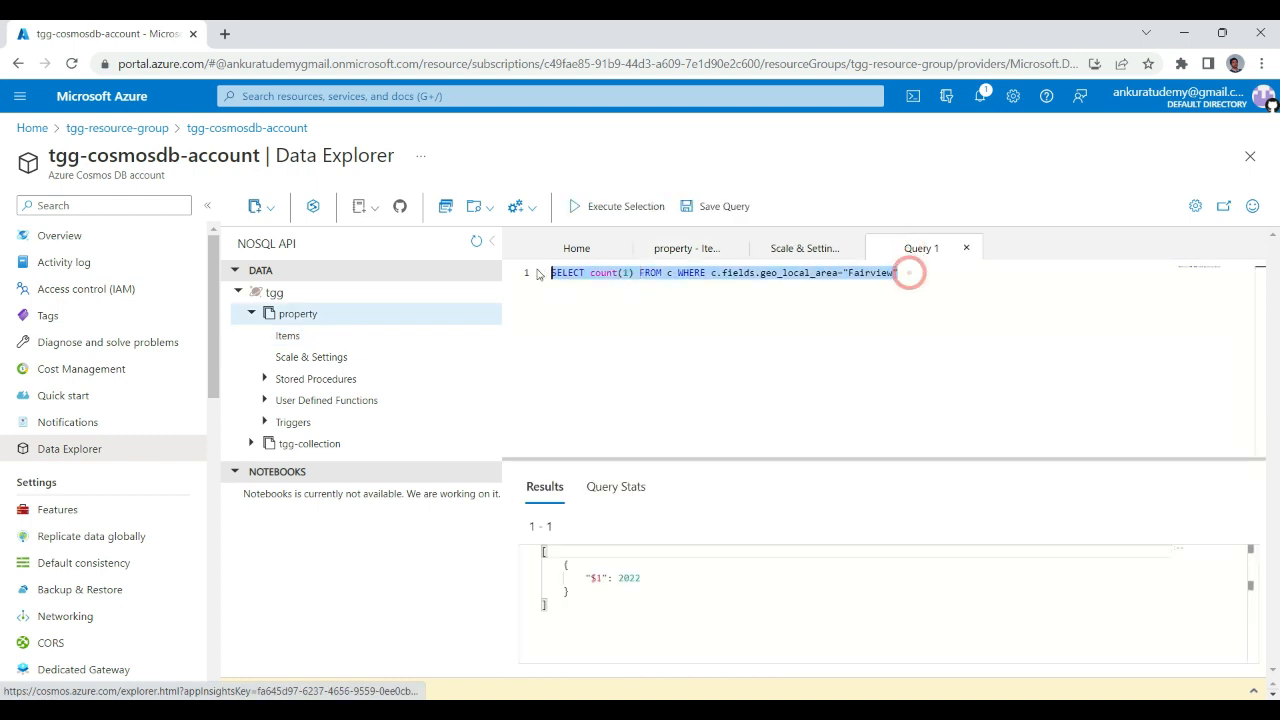
{"action": "type", "text": "selec"}
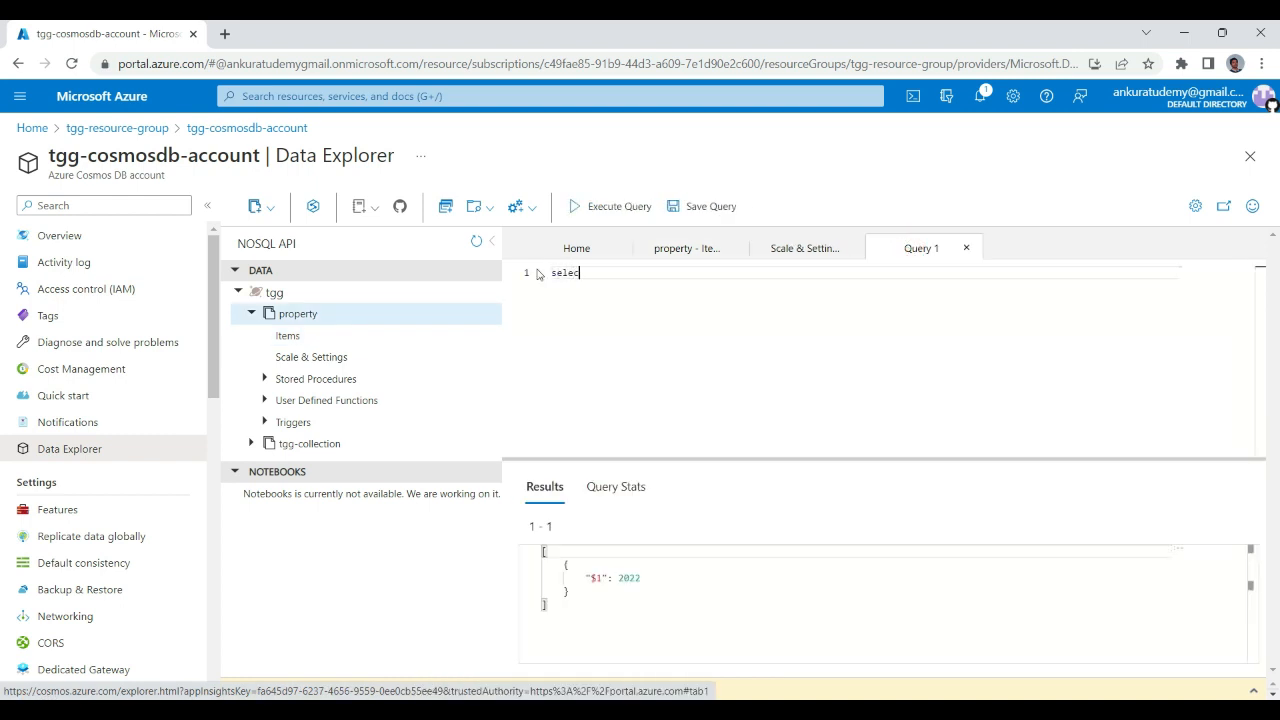
{"action": "type", "text": "t count(1) from c"}
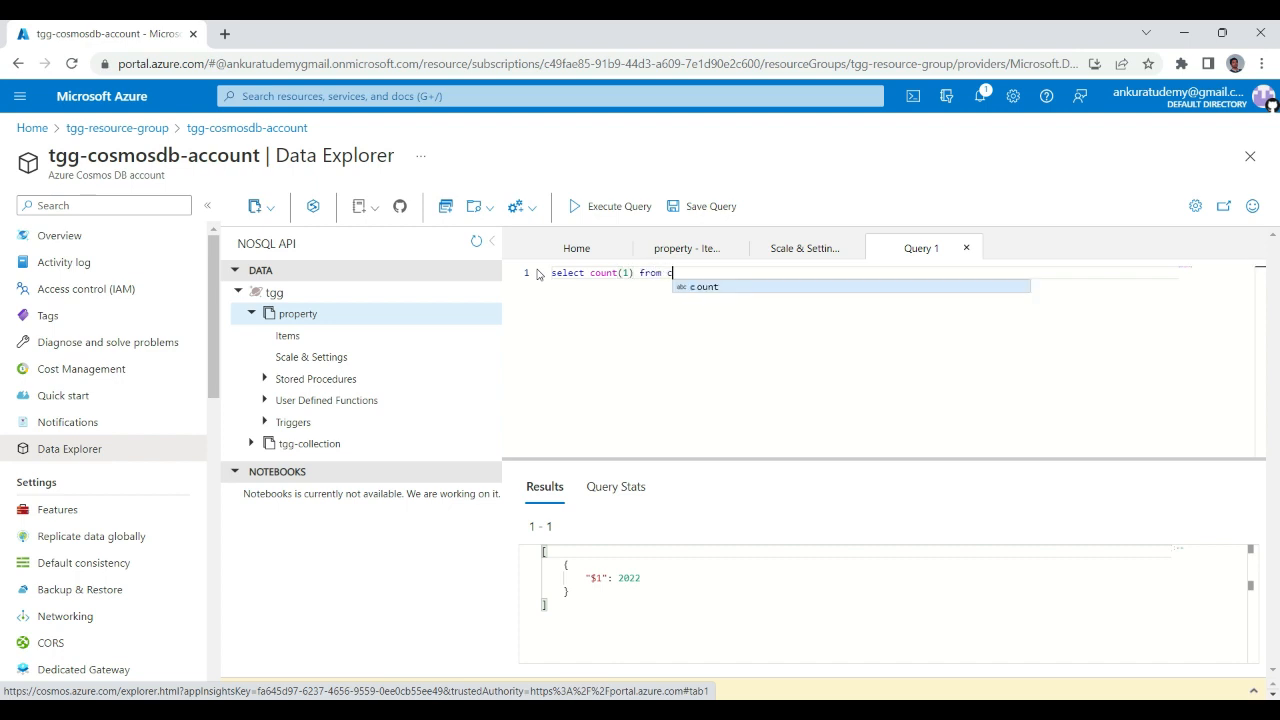
{"action": "left_click", "coordinate": [613, 207]}
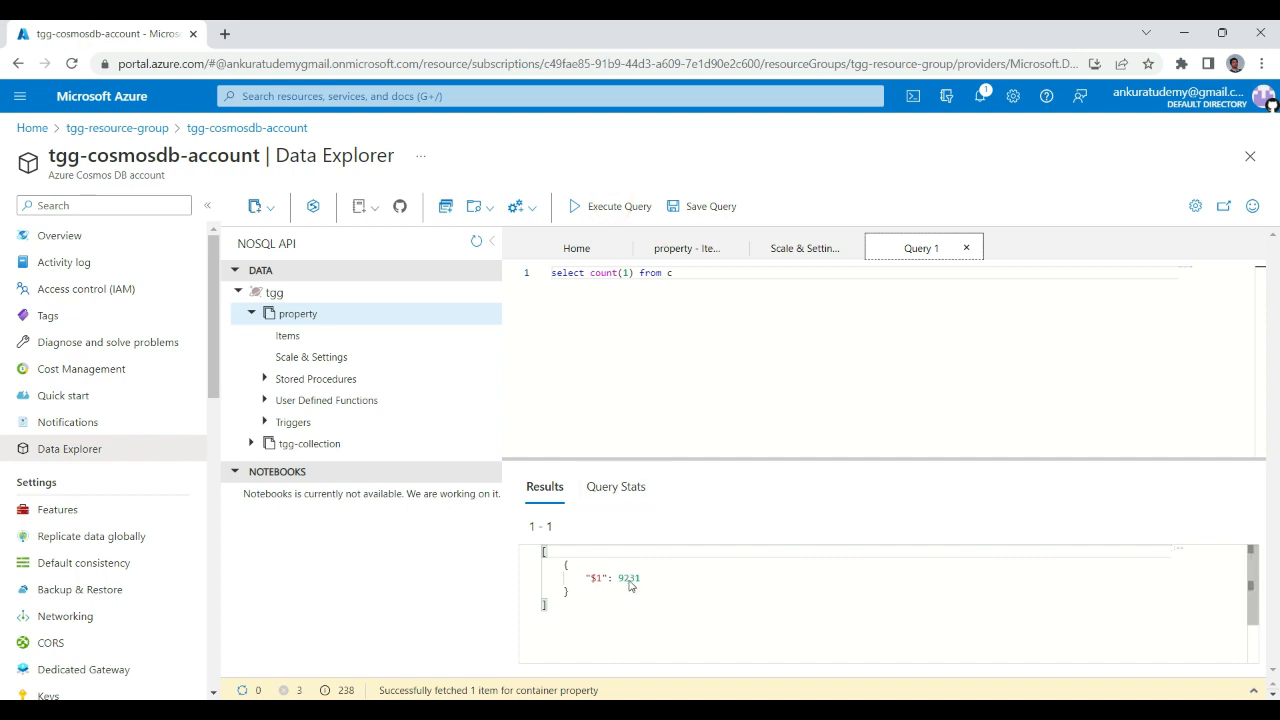
{"action": "left_click", "coordinate": [629, 581]}
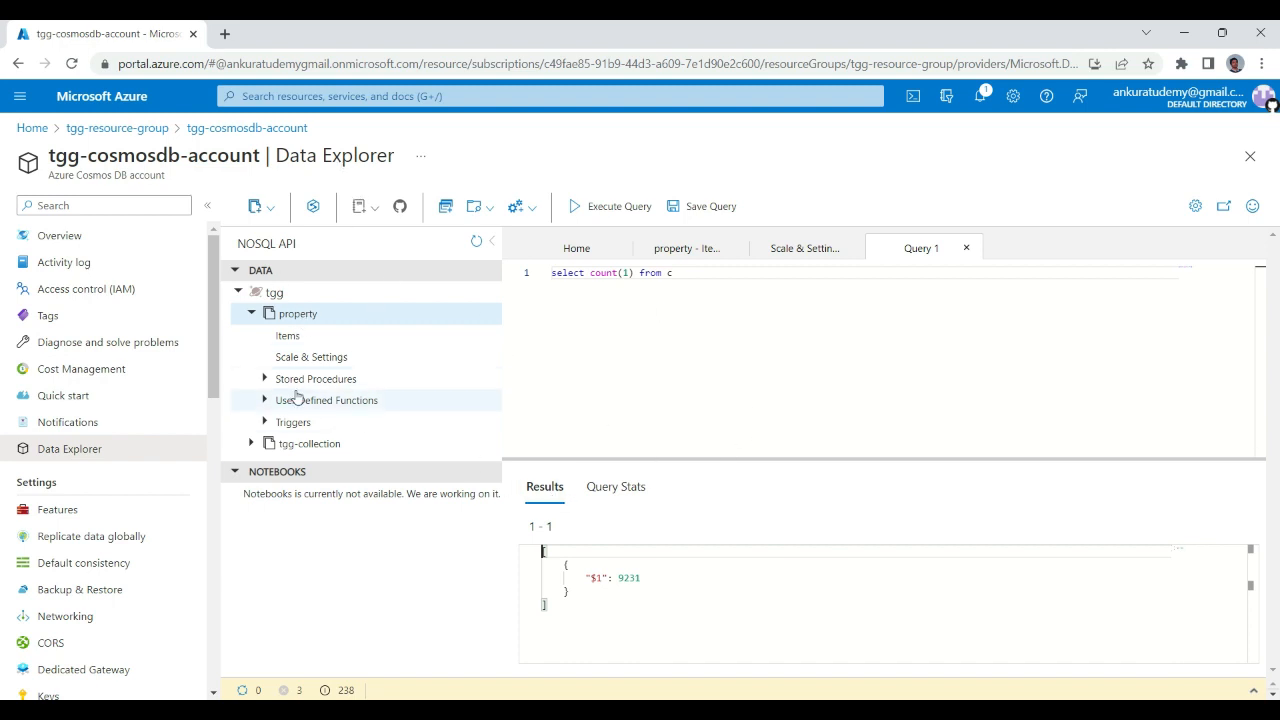
Step: Go back to the overview of tgg-resource-group
{"action": "left_click", "coordinate": [120, 129]}
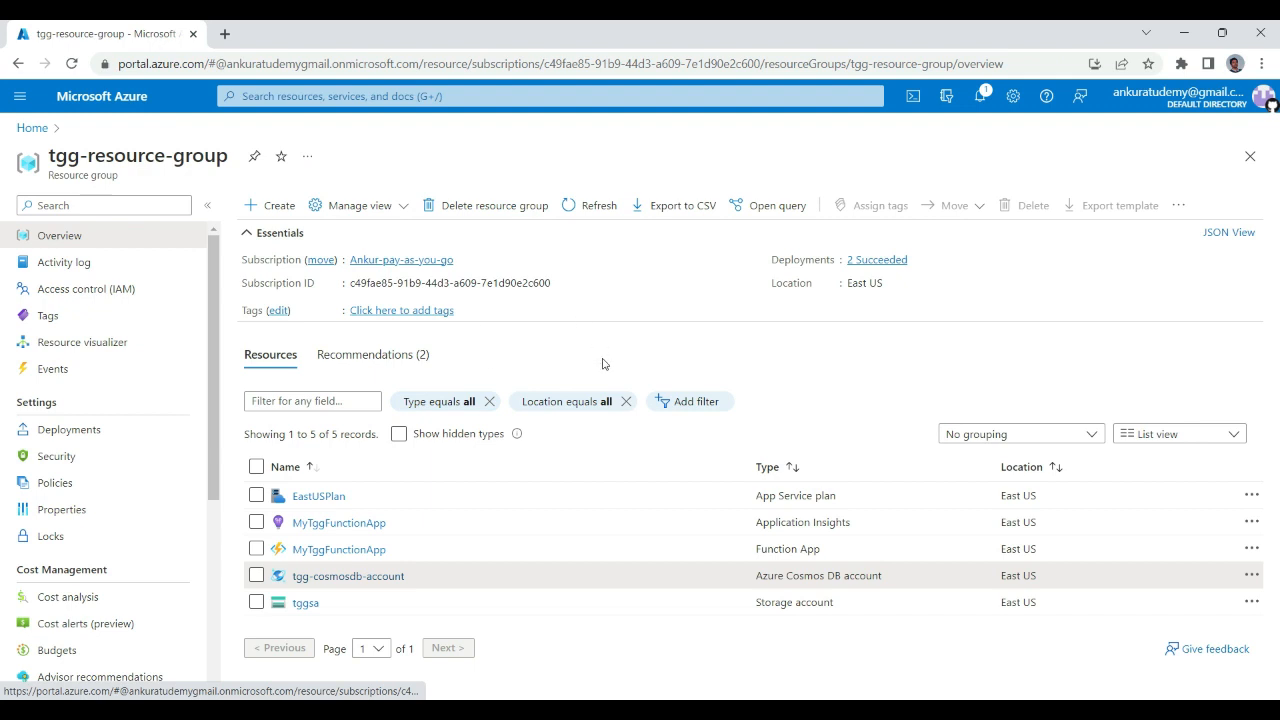